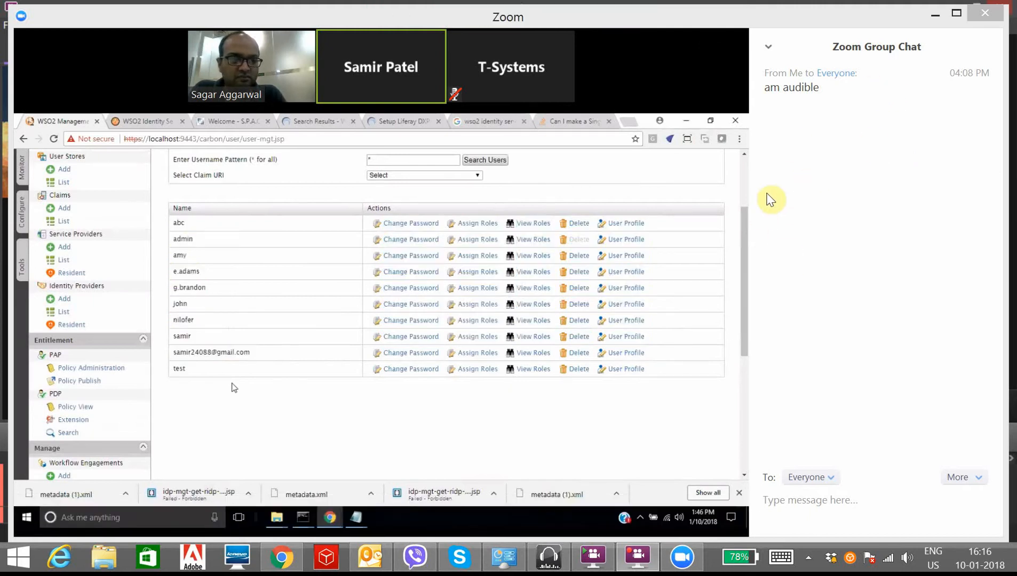
Step: Hide and reshow the site administration menu twice, leaving it open beside the S.P.A.C.E welcome page
click(769, 51)
click(788, 65)
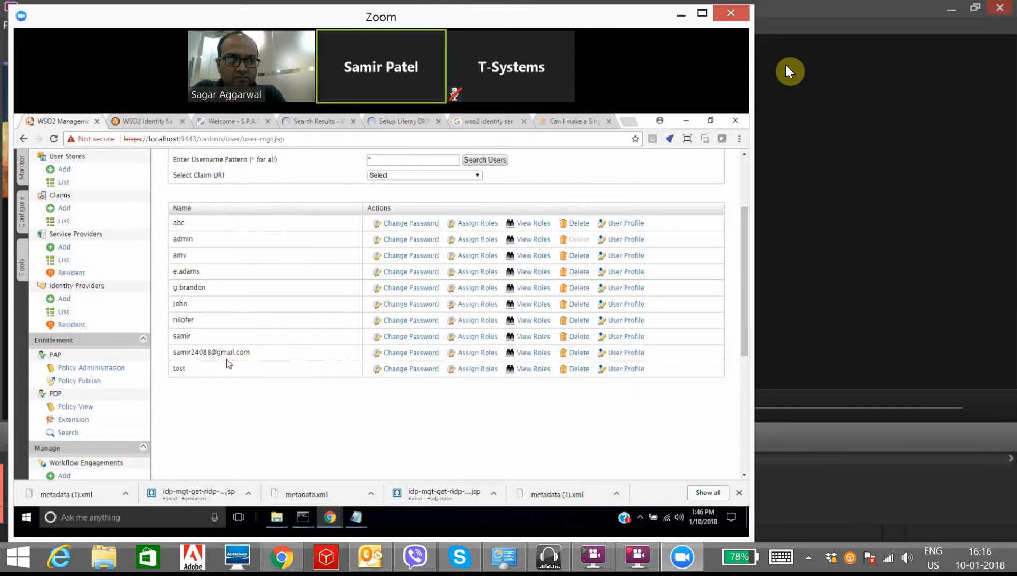
click(703, 13)
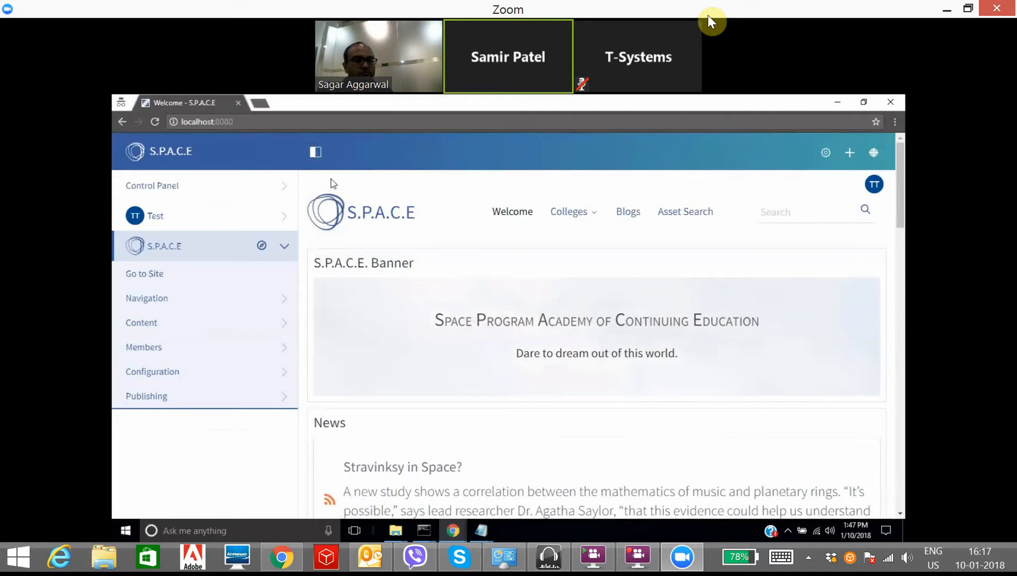
click(316, 152)
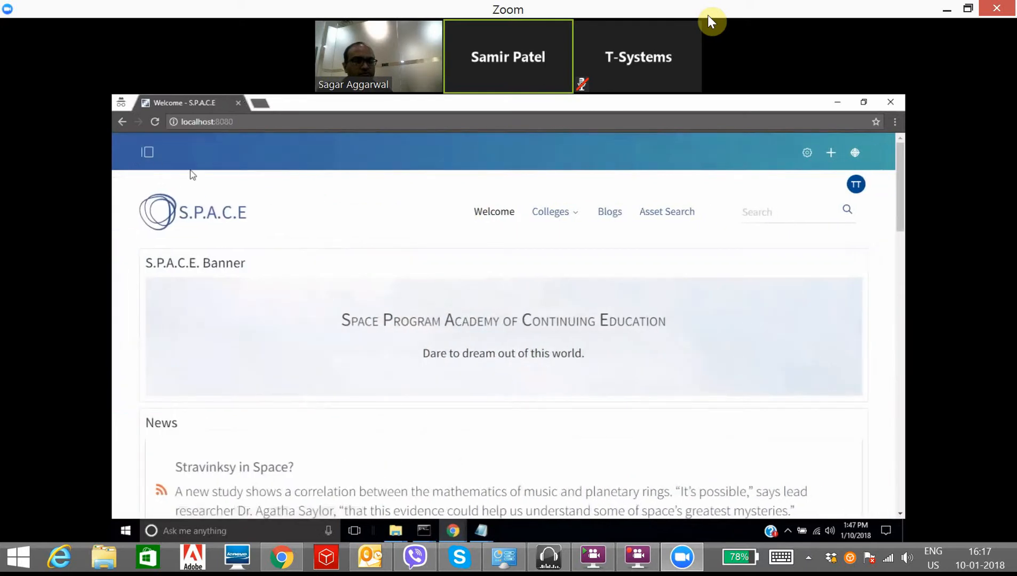
click(147, 152)
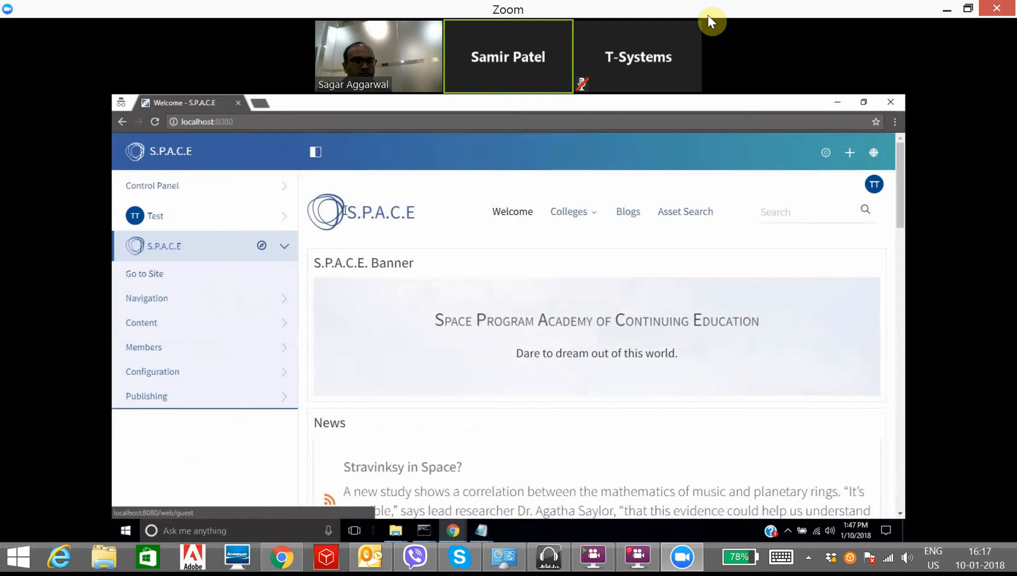
click(320, 154)
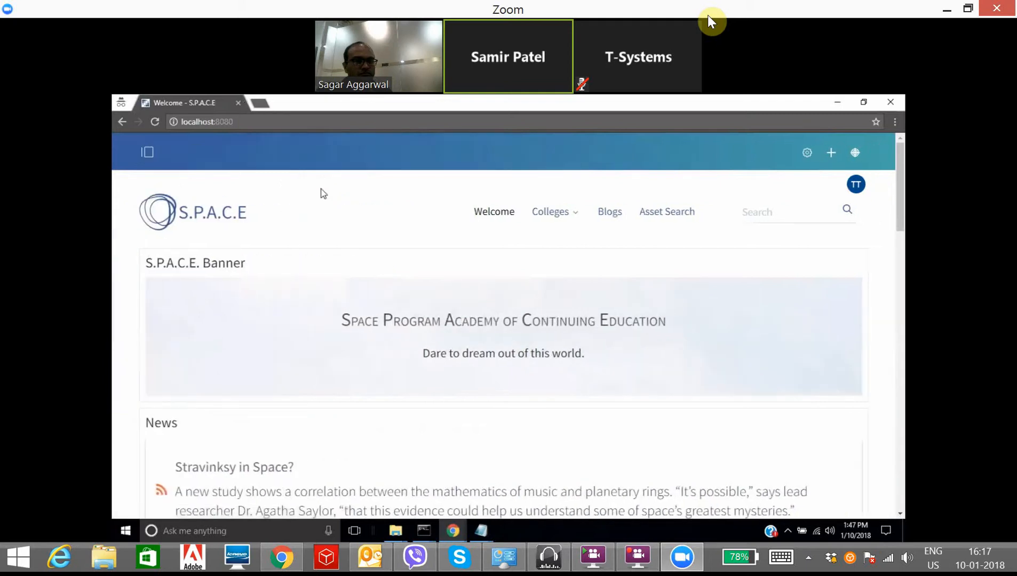
click(155, 152)
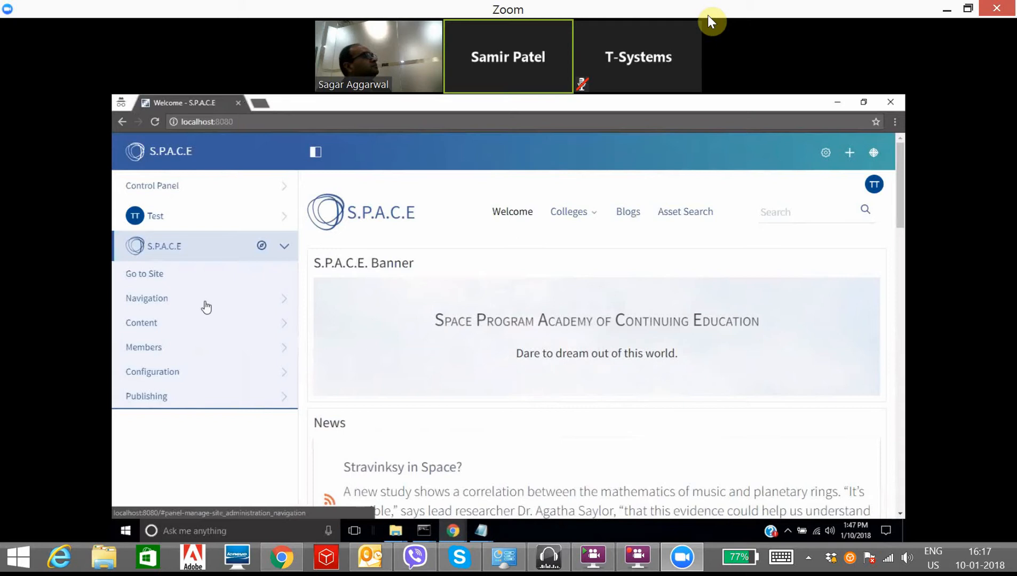
Step: Expand and collapse the site's page navigation, then bring the WSO2 user management window forward
click(205, 304)
click(203, 304)
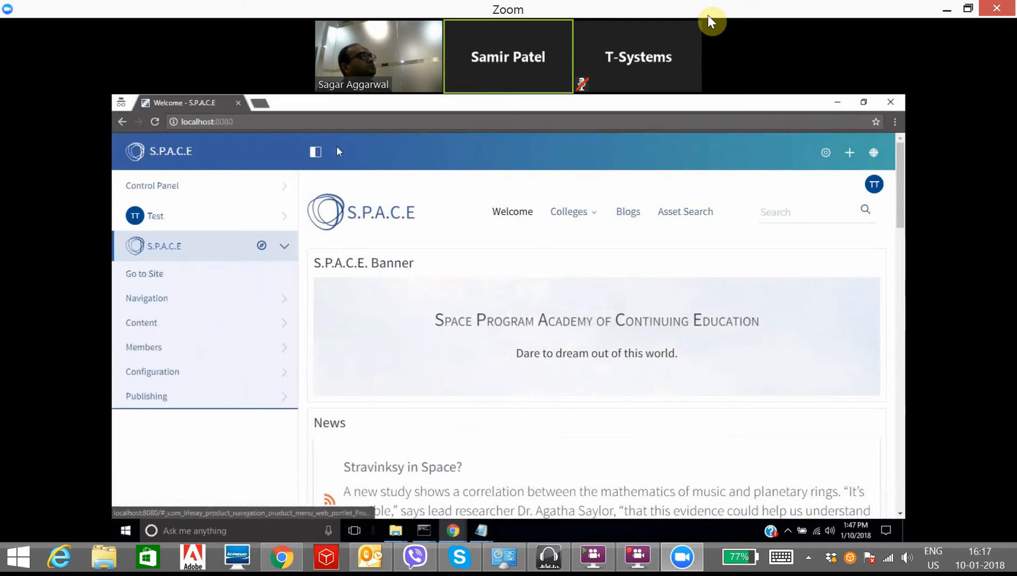
mouse_move(424, 531)
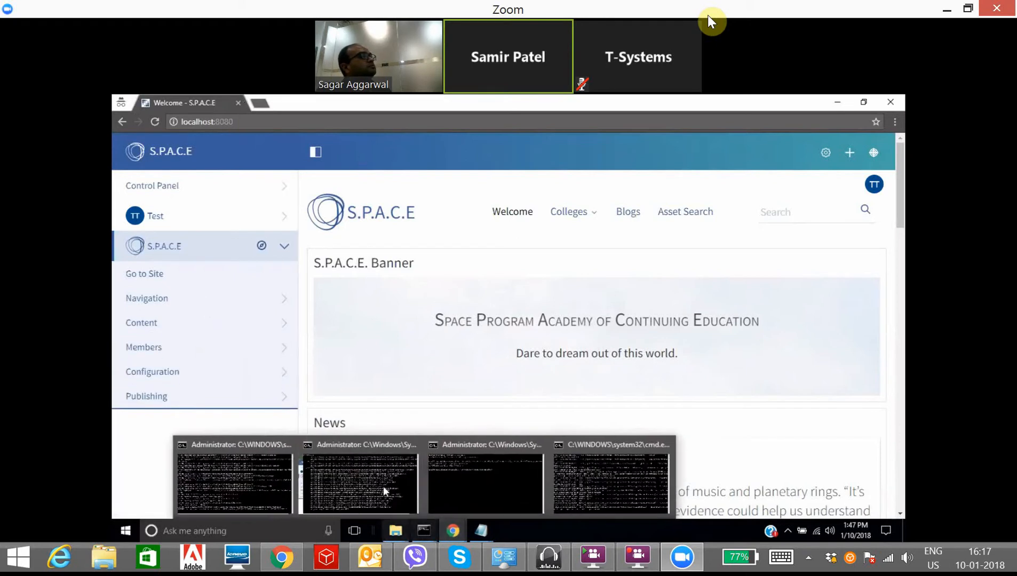
click(387, 493)
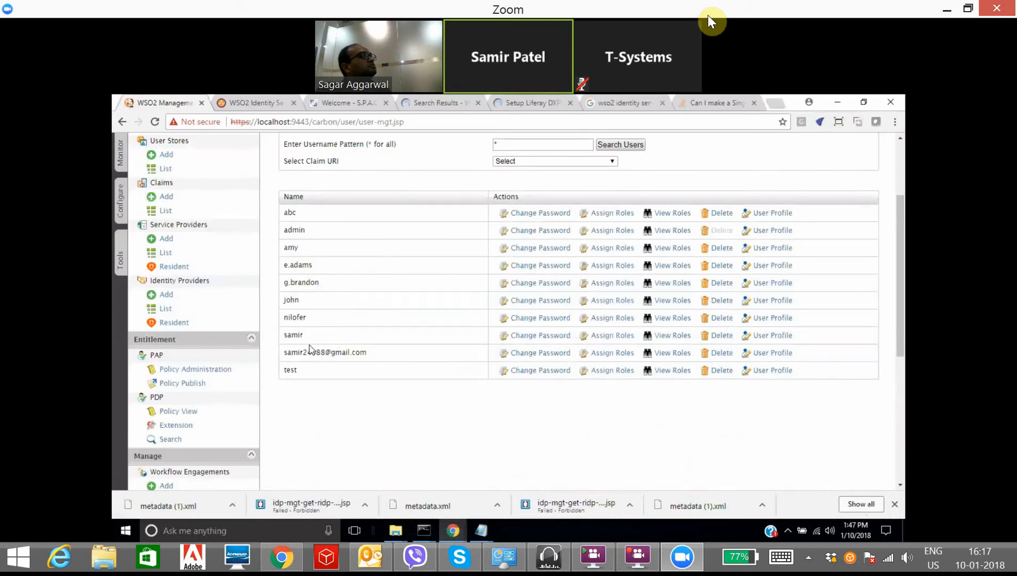
Step: Open a private browsing window and load the S.P.A.C.E portal at localhost:8080
double_click(294, 335)
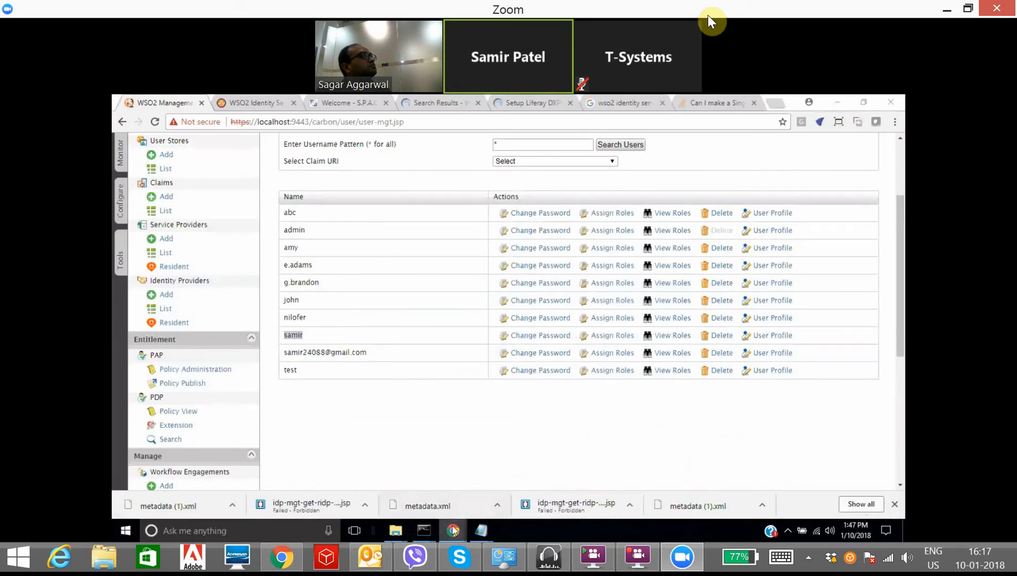
mouse_move(453, 531)
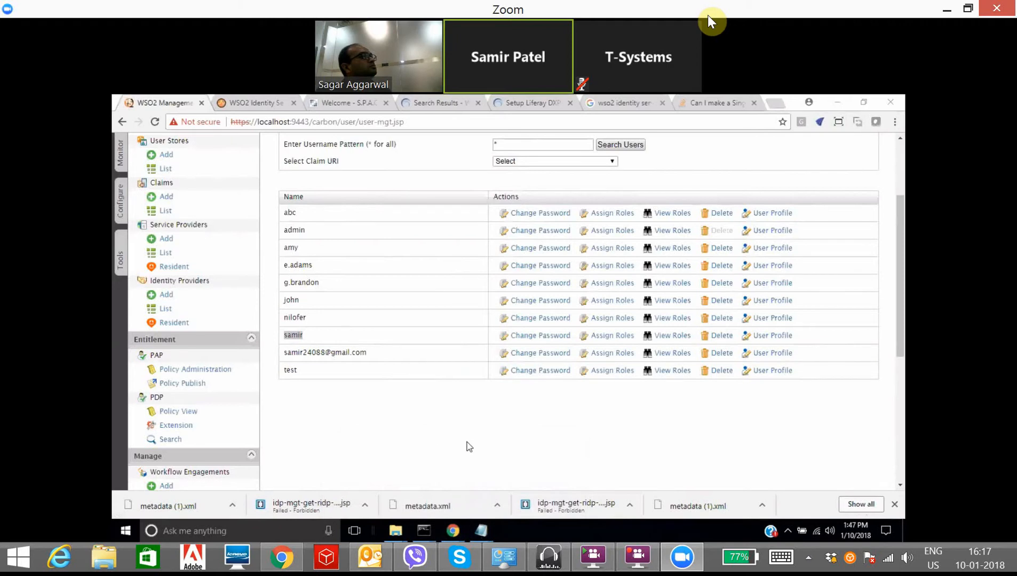
key(ctrl+shift+n)
text(lo)
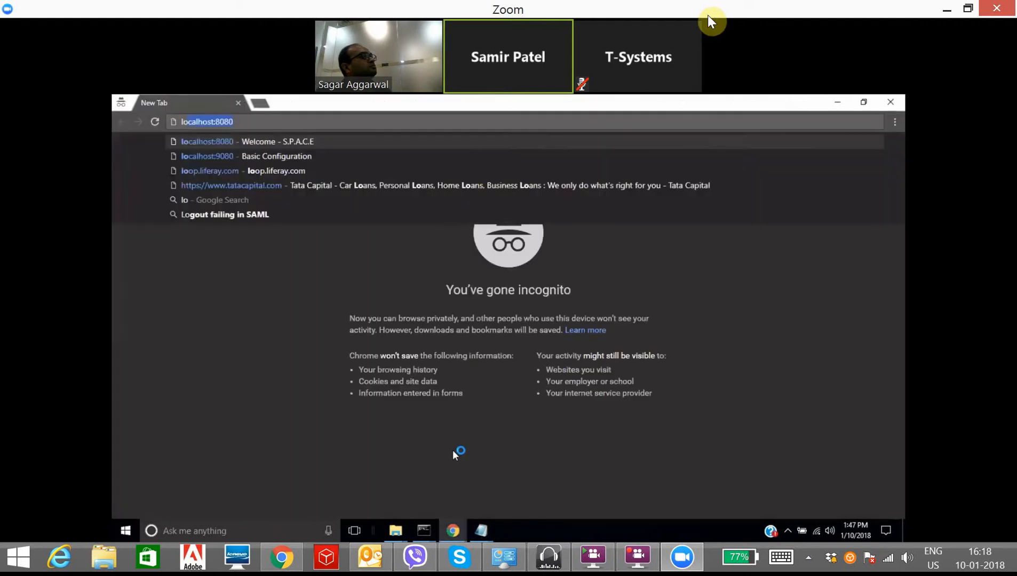
key(Return)
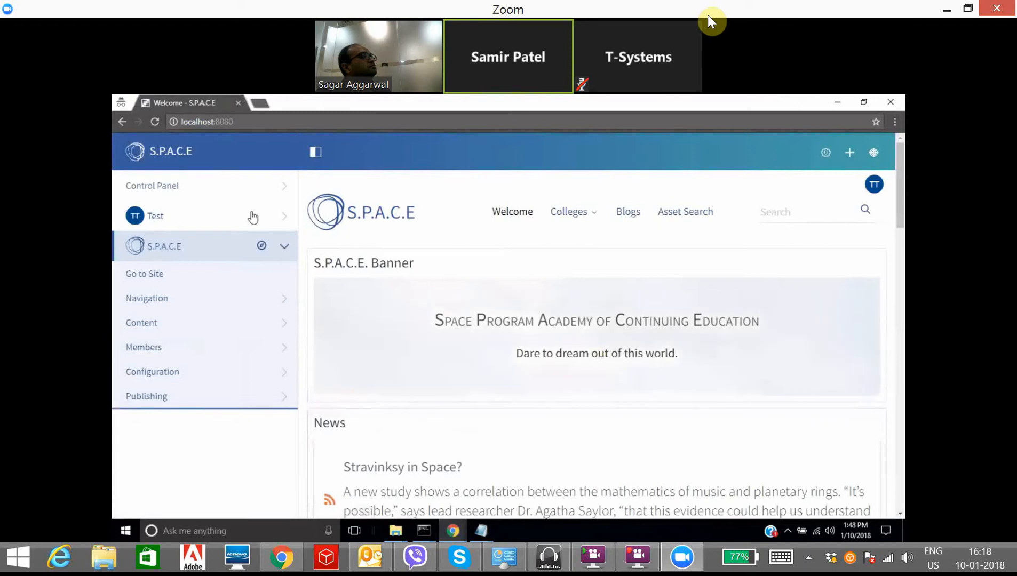
Step: Sign out of the portal twice through the signed-in user's account menu
click(253, 216)
click(148, 489)
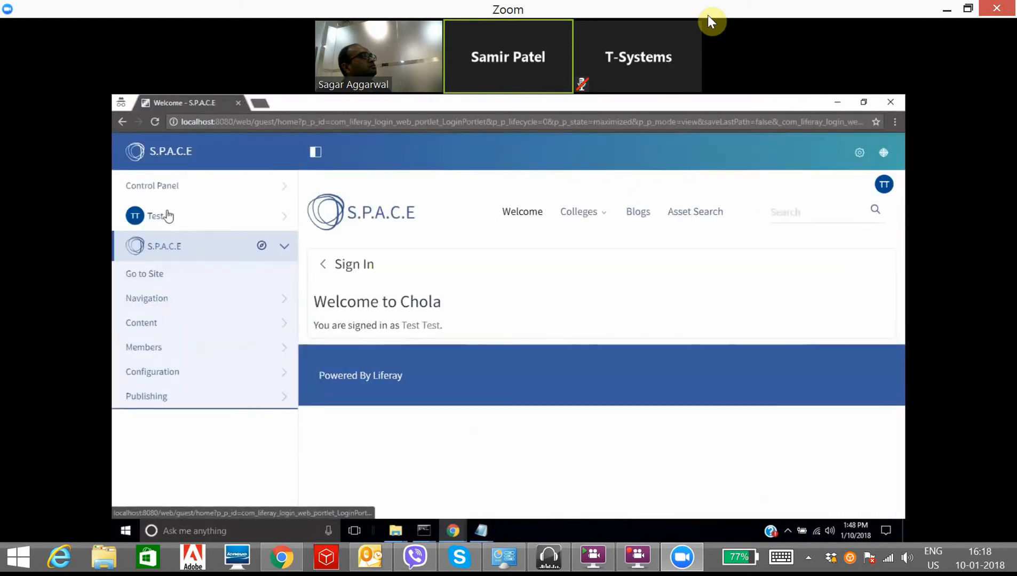
click(168, 216)
click(136, 489)
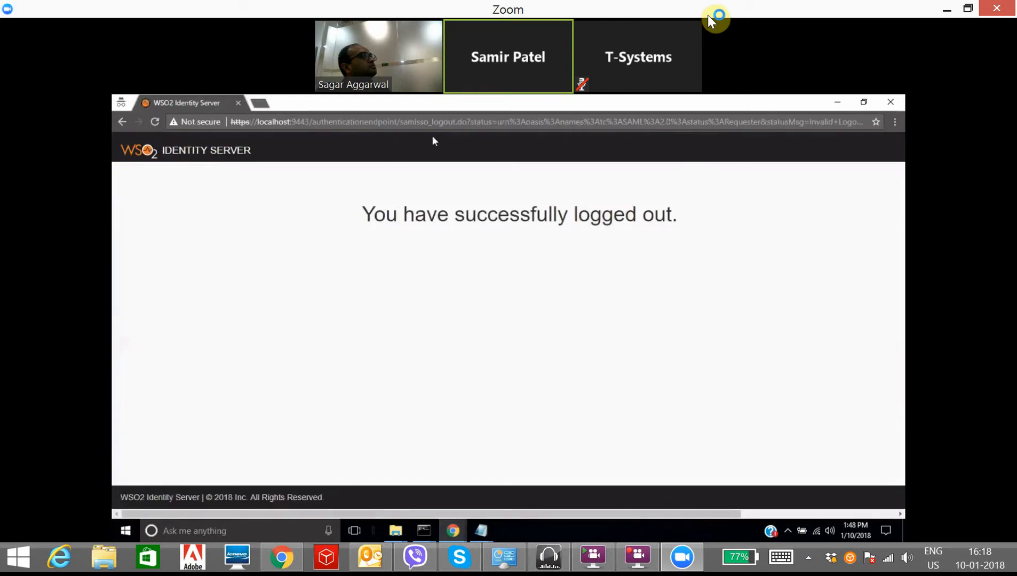
Step: Reload localhost:8080, sign out of the portal once more, and reveal the desktop
click(442, 124)
text(localhost:8080)
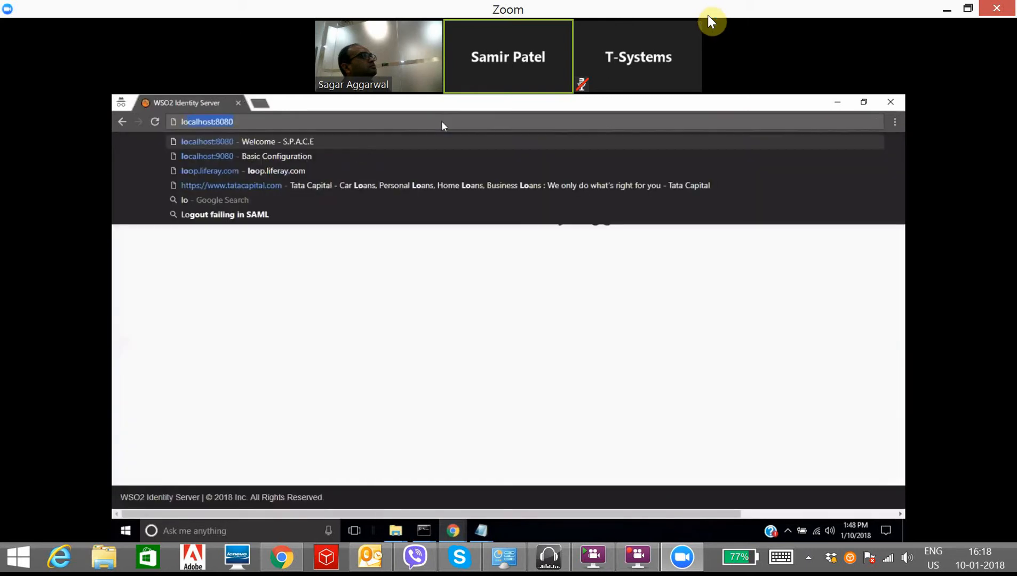
key(Return)
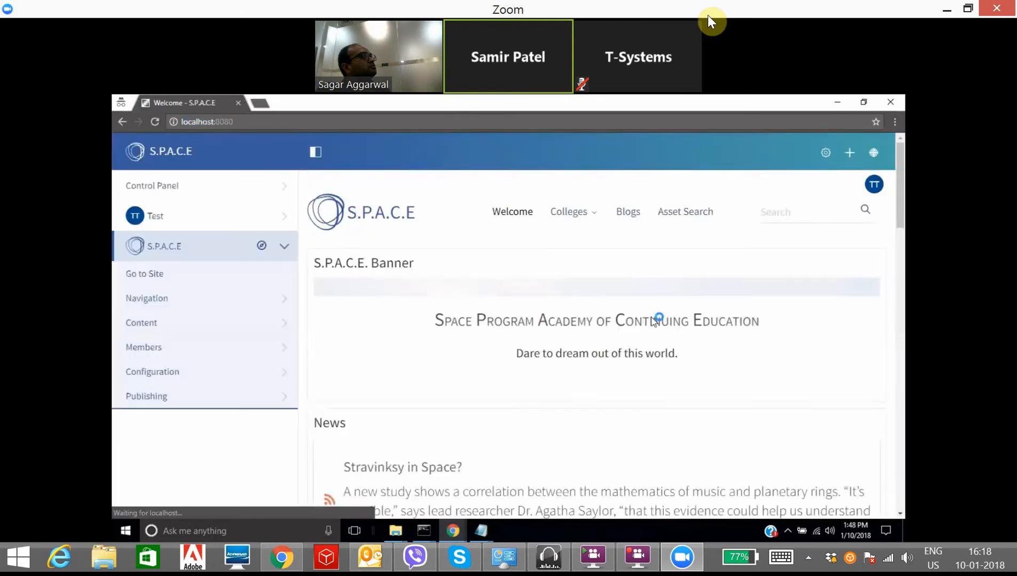
click(173, 219)
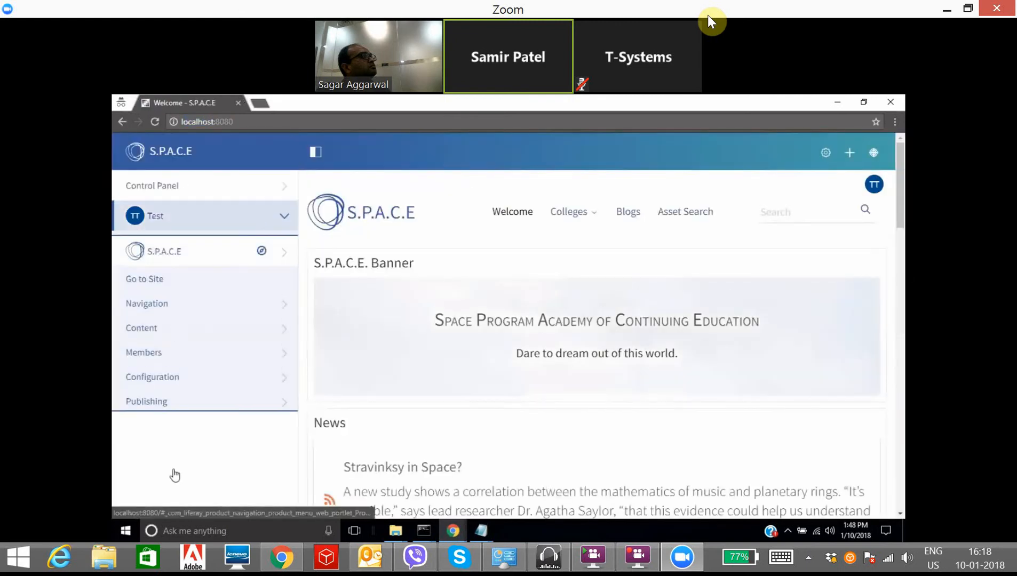
click(146, 500)
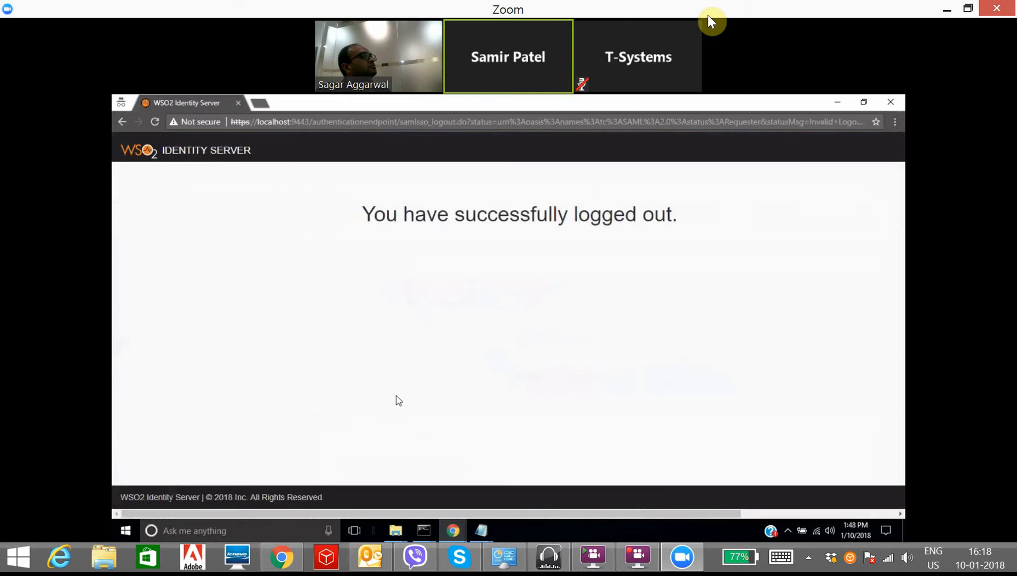
key(super+d)
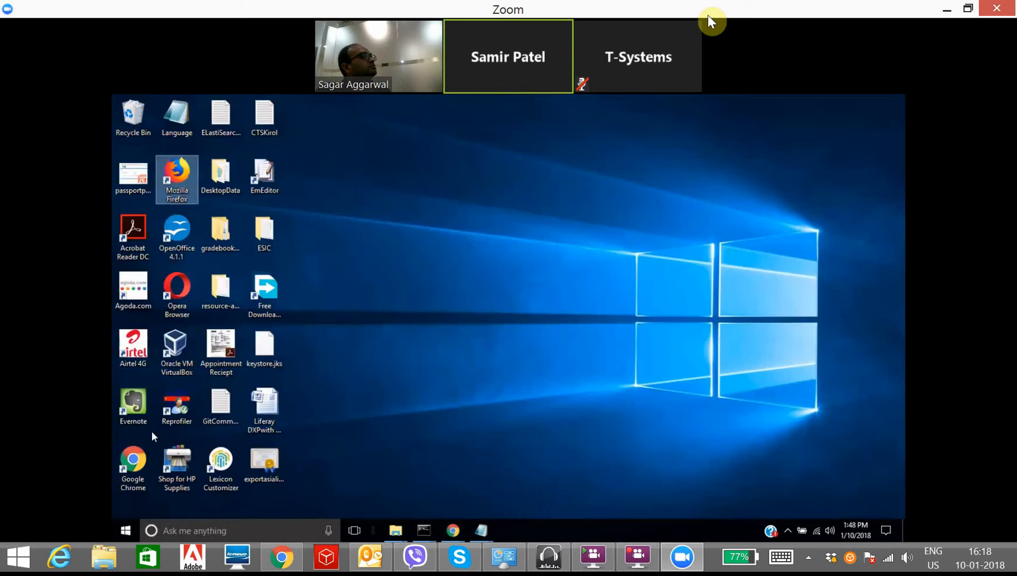
Step: Launch Firefox, dismiss the default-browser question, and load the portal at localhost:8080
double_click(177, 192)
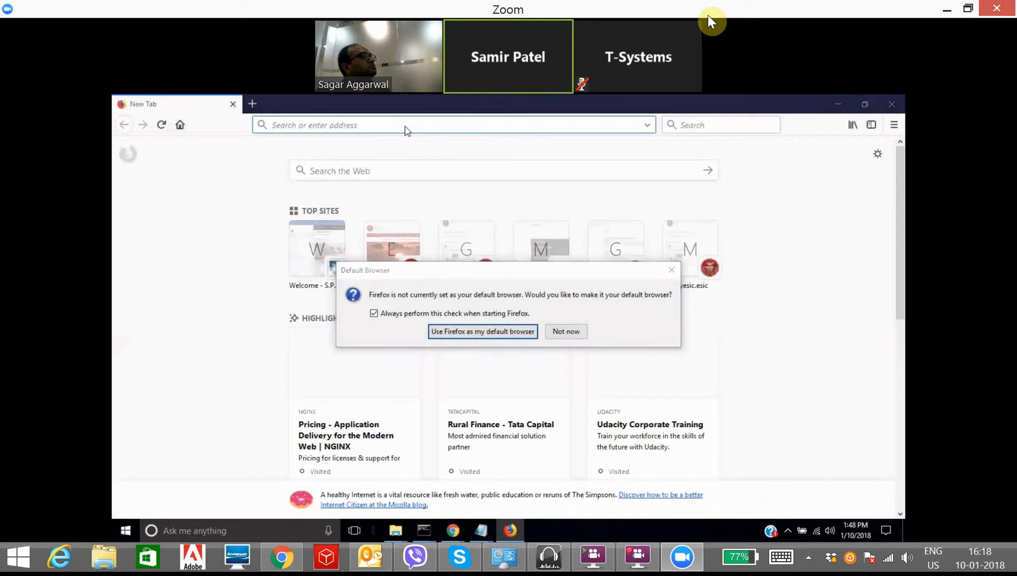
click(566, 332)
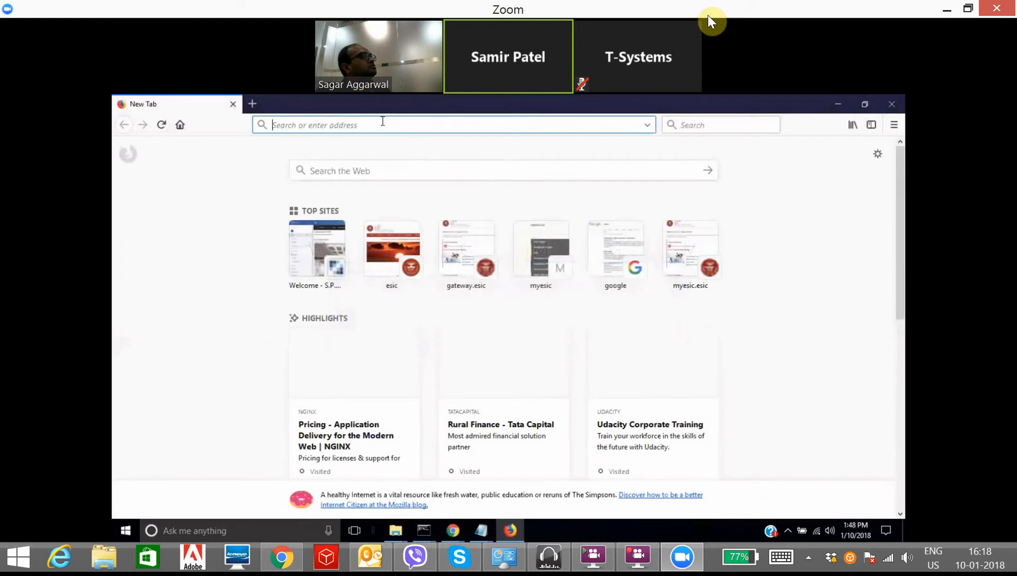
text(localhost:8080)
key(Return)
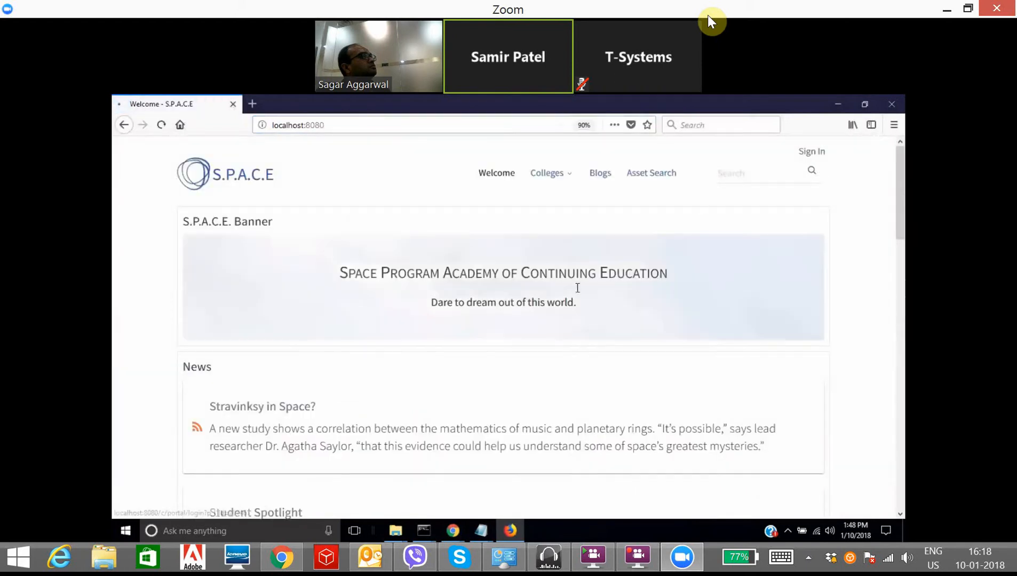
Step: Attempt to sign in on the WSO2 sign-in page with a username and password
click(488, 246)
text(a)
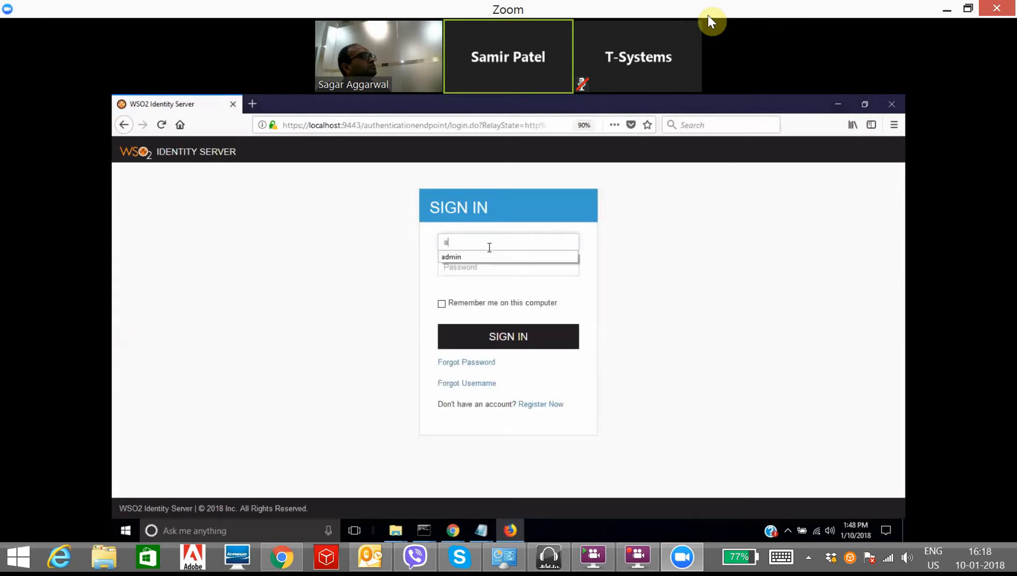
key(BackSpace)
text(samir)
key(Tab)
text(ad)
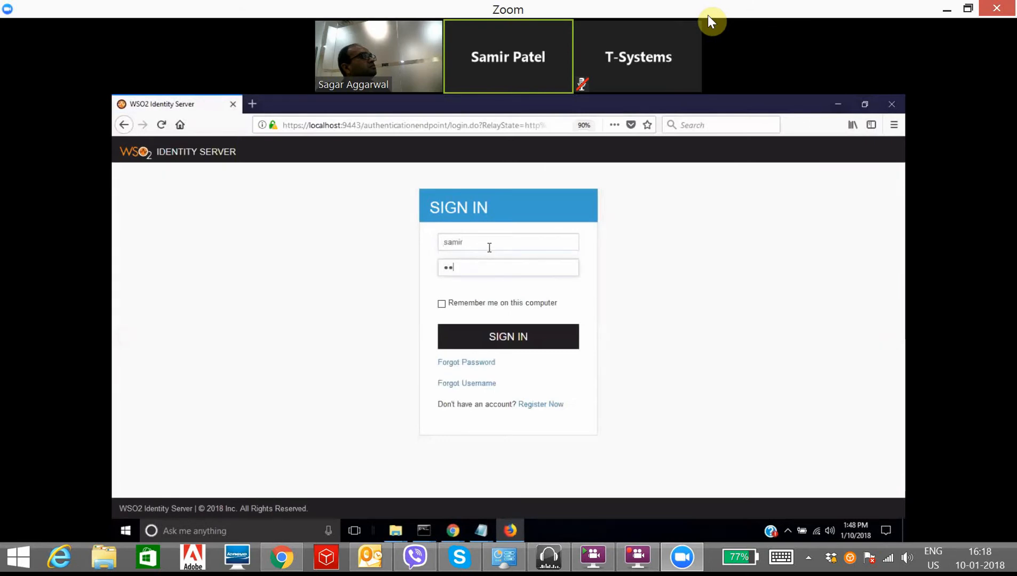
key(Return)
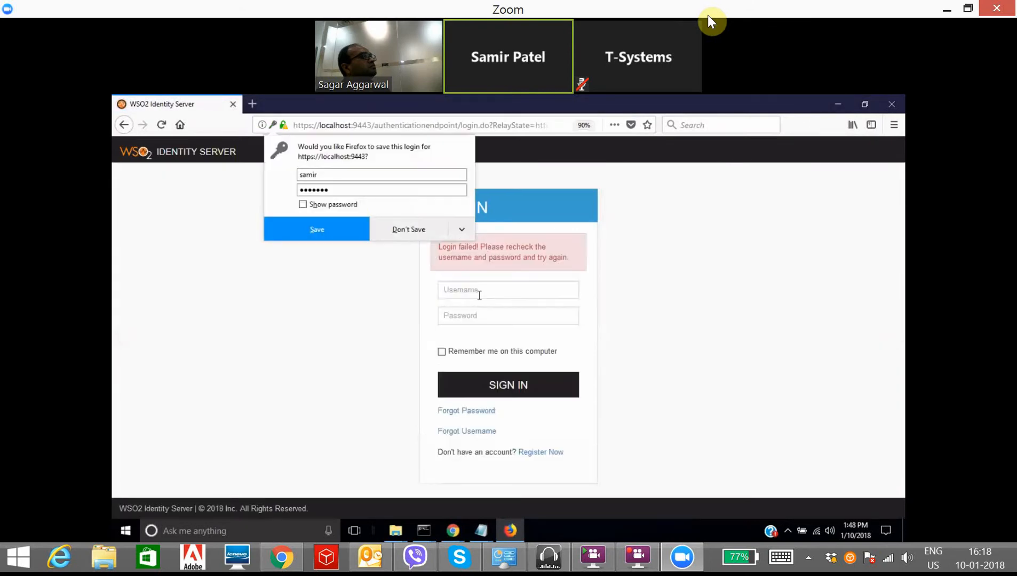
Step: Retry the sign-in with another user's username and password, declining to save the login
click(479, 295)
text(samir)
key(Tab)
text(••)
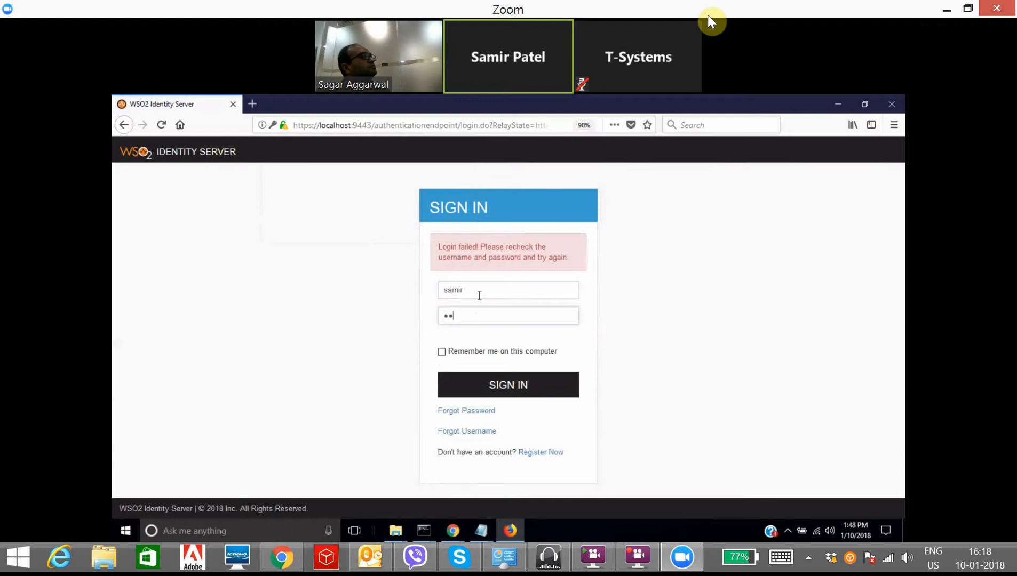
key(Return)
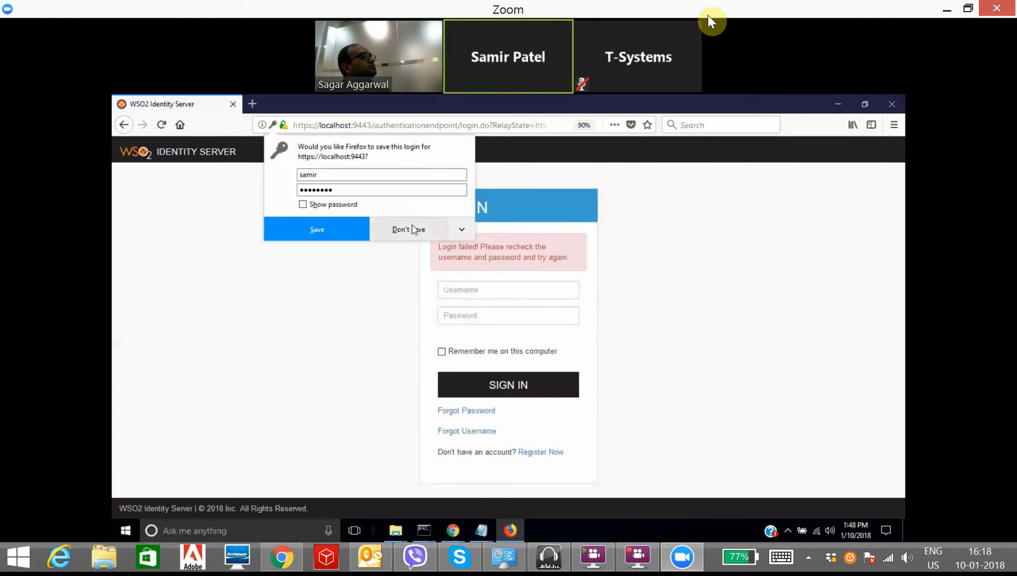
click(414, 230)
click(480, 289)
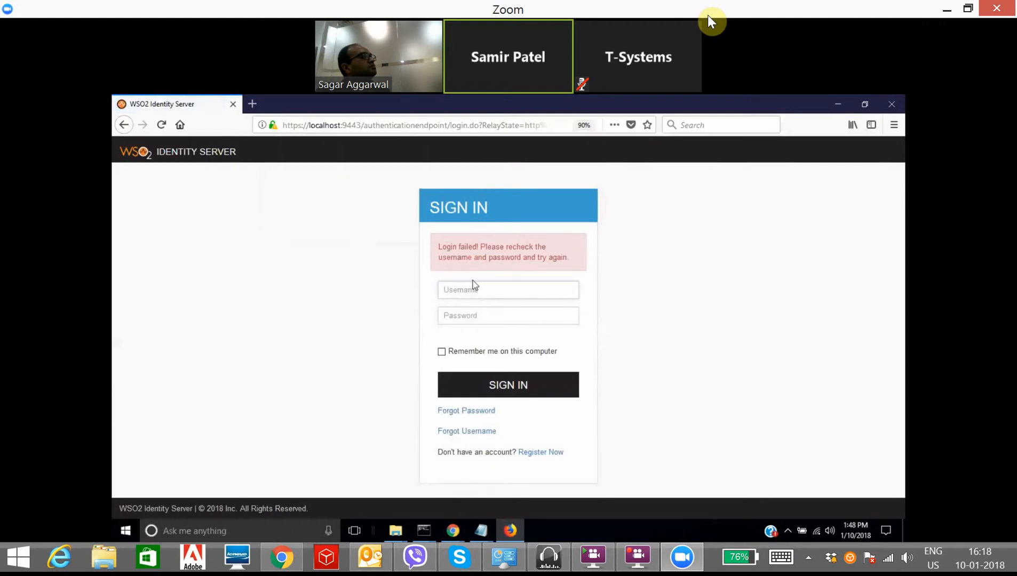
Step: Check the Identity Server user list in another window, then return to the sign-in page
key(super+Tab)
key(Escape)
key(alt+Tab)
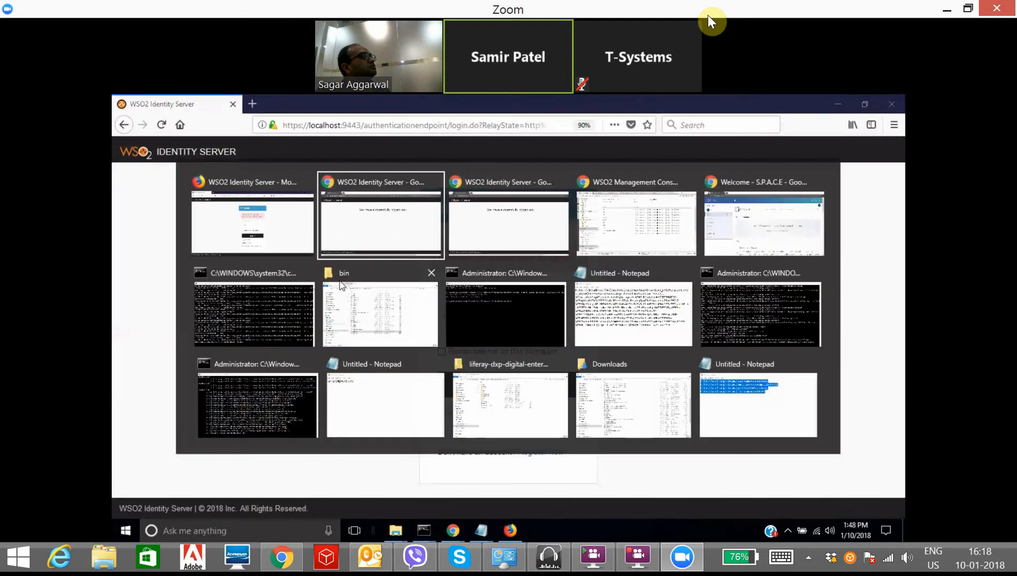
key(alt+Tab)
key(alt+Tab)
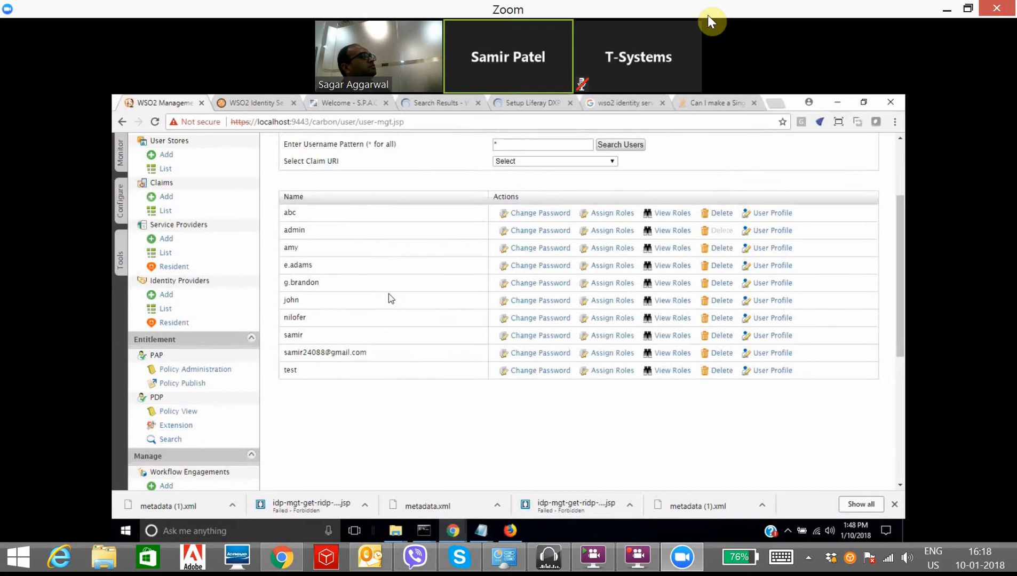
key(alt+Tab)
key(alt+Tab)
key(alt+Tab)
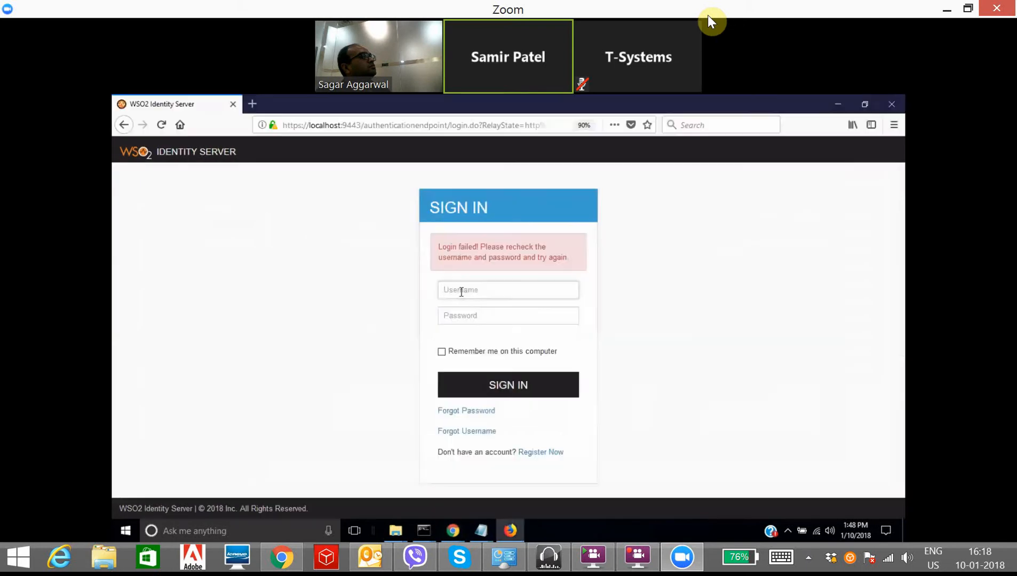
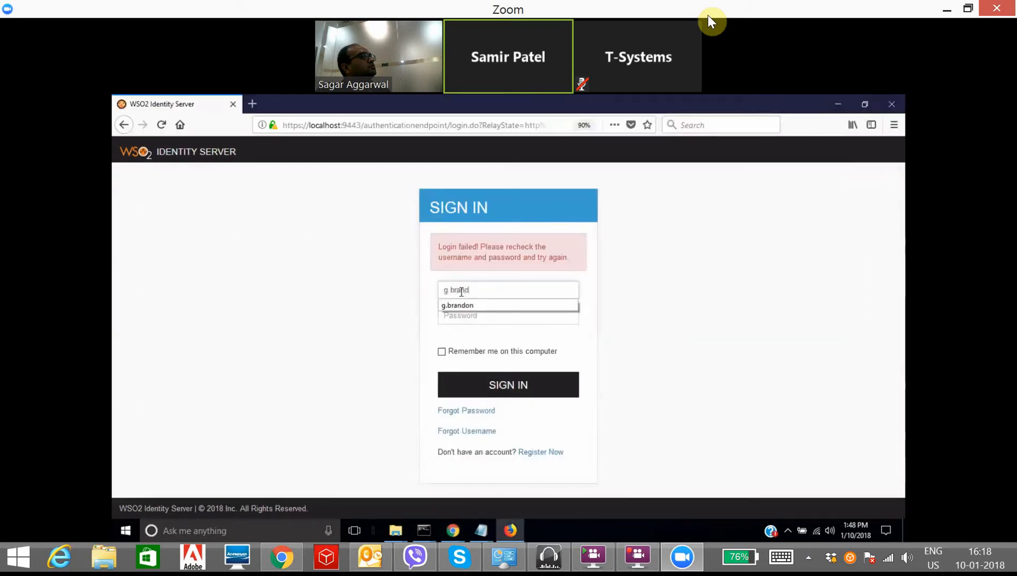
Step: Sign in with the other user's username and password
key(Tab)
text(********)
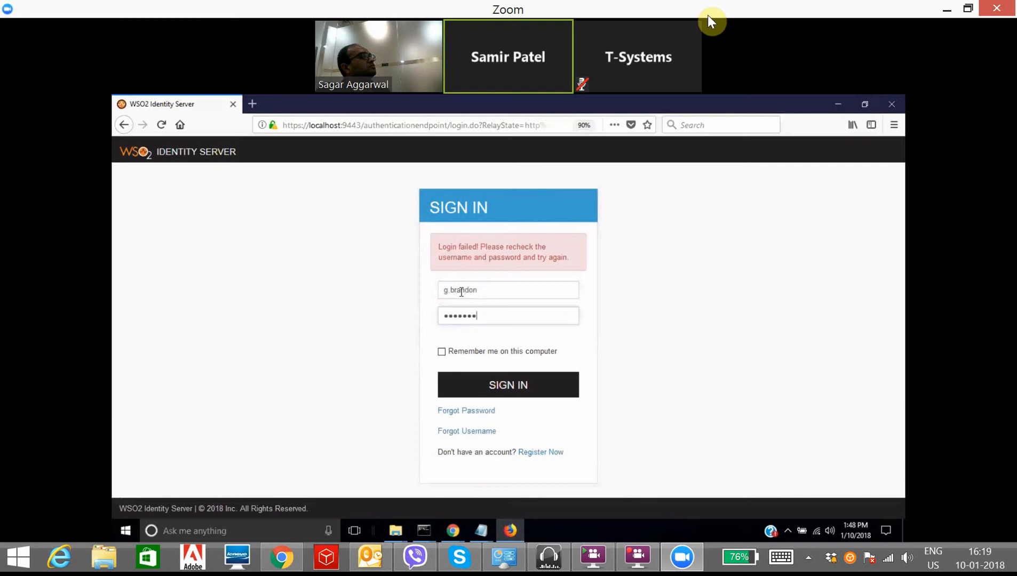
key(Return)
Step: Continue past the security warning, then toggle the user's account options and the S.P.A.C.E site panel
click(480, 336)
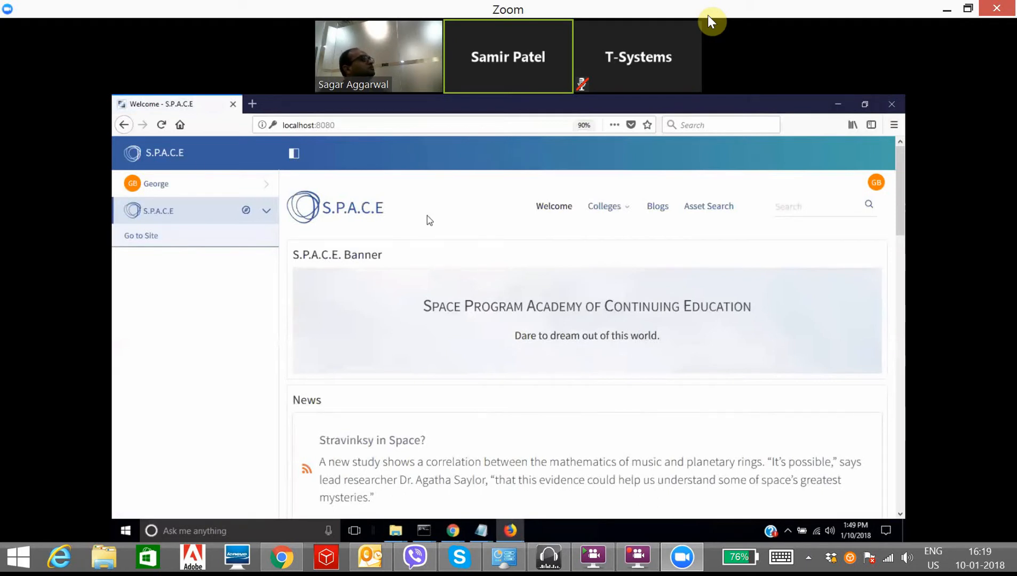
click(187, 186)
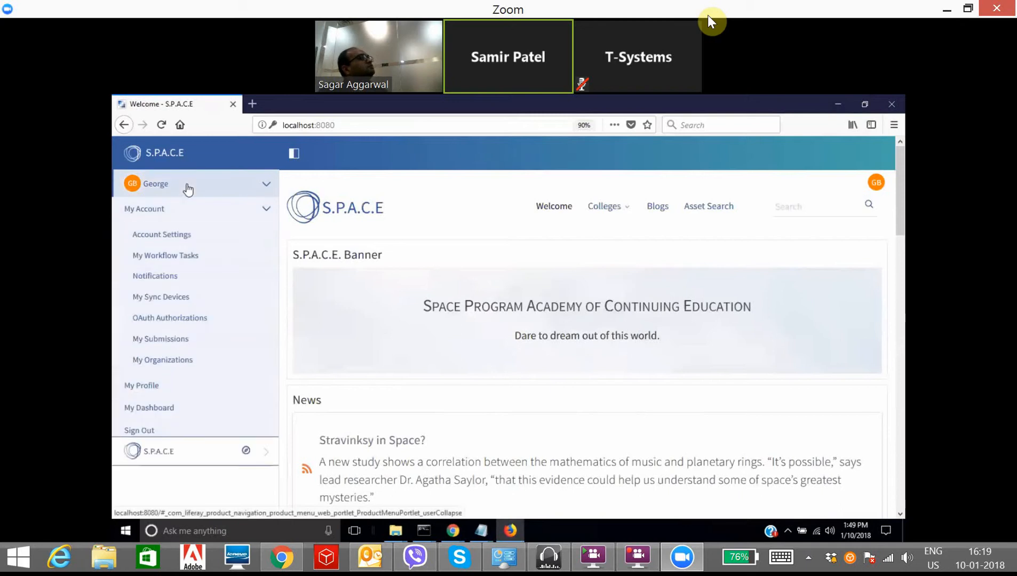
click(188, 188)
click(199, 218)
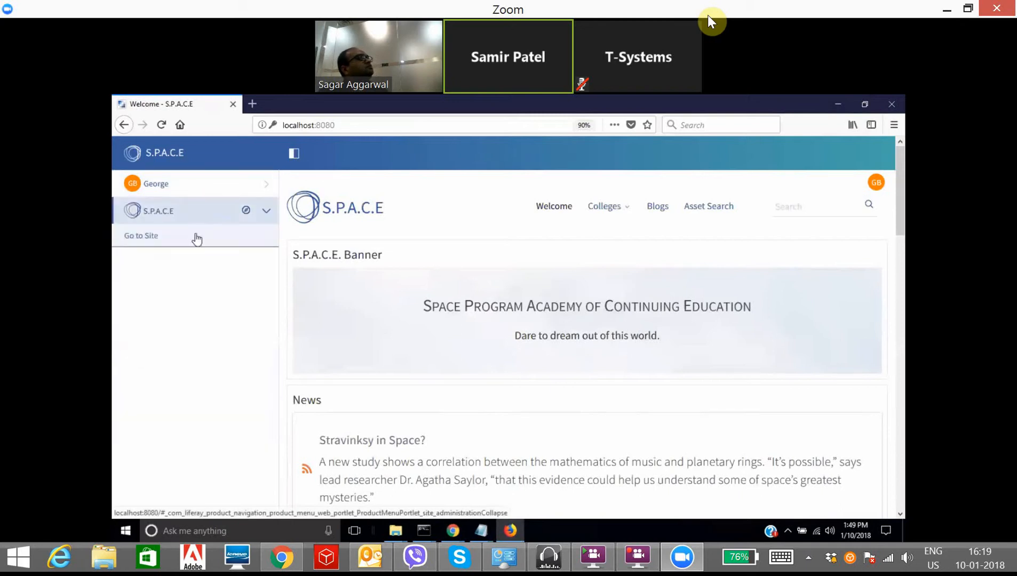
click(195, 187)
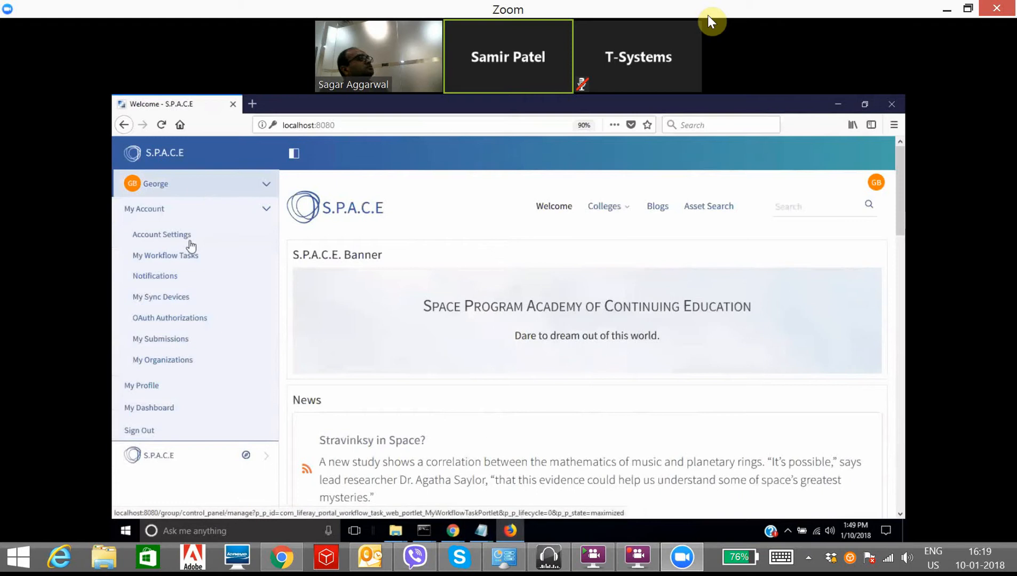
click(218, 195)
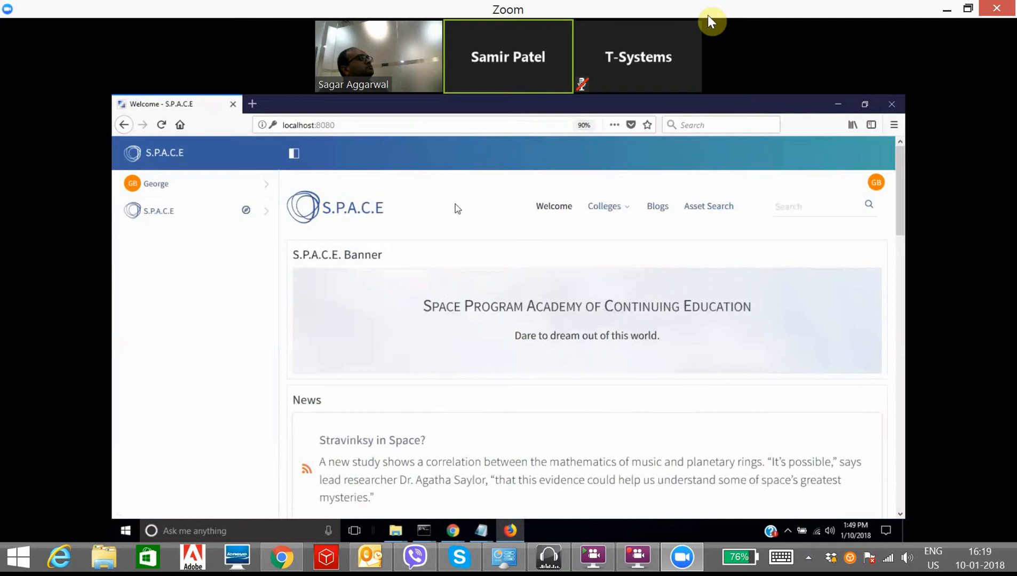
Step: Switch to the Chrome portal window and open Control Panel > WebSites > Sites
mouse_move(453, 530)
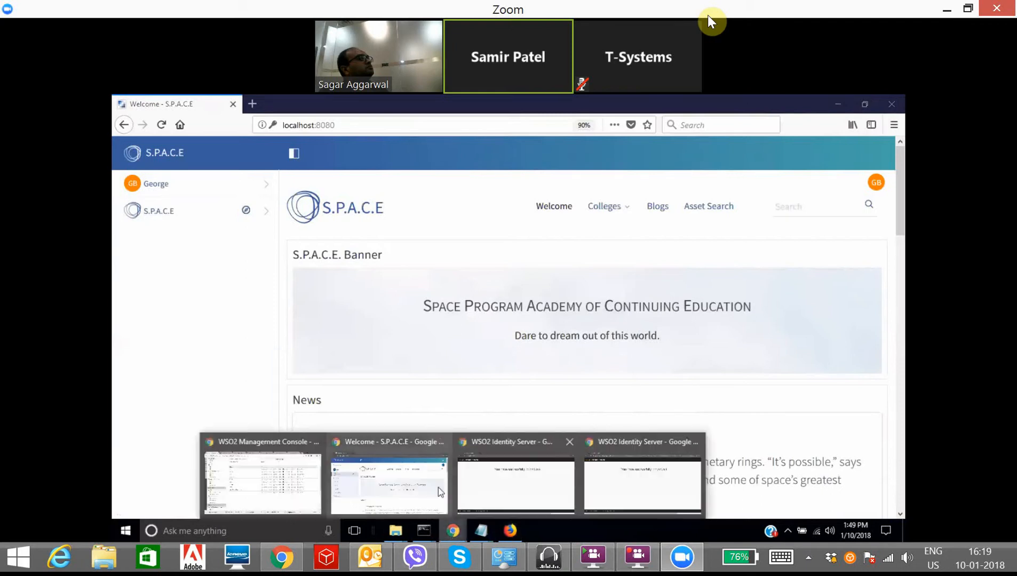
click(441, 491)
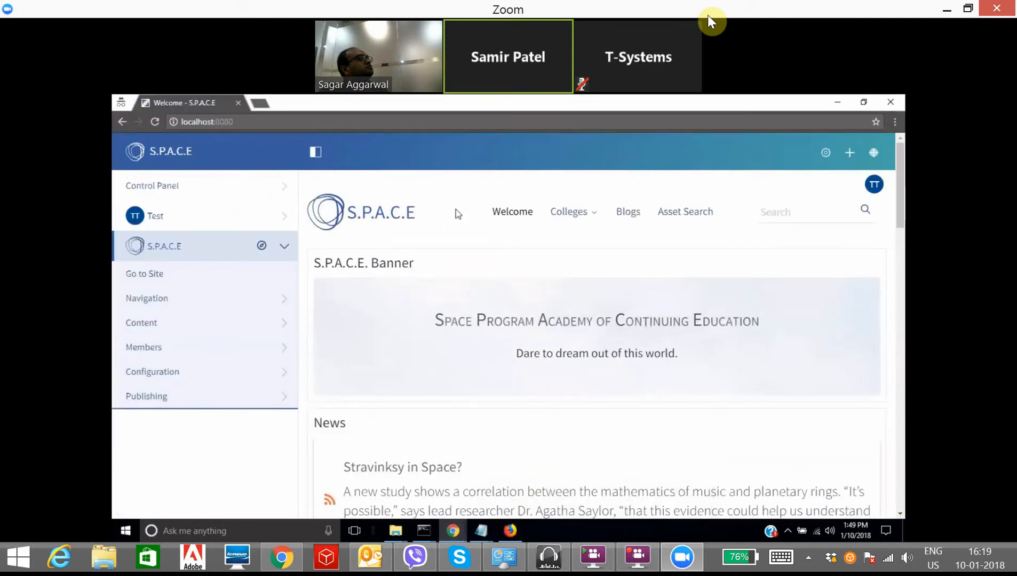
click(200, 191)
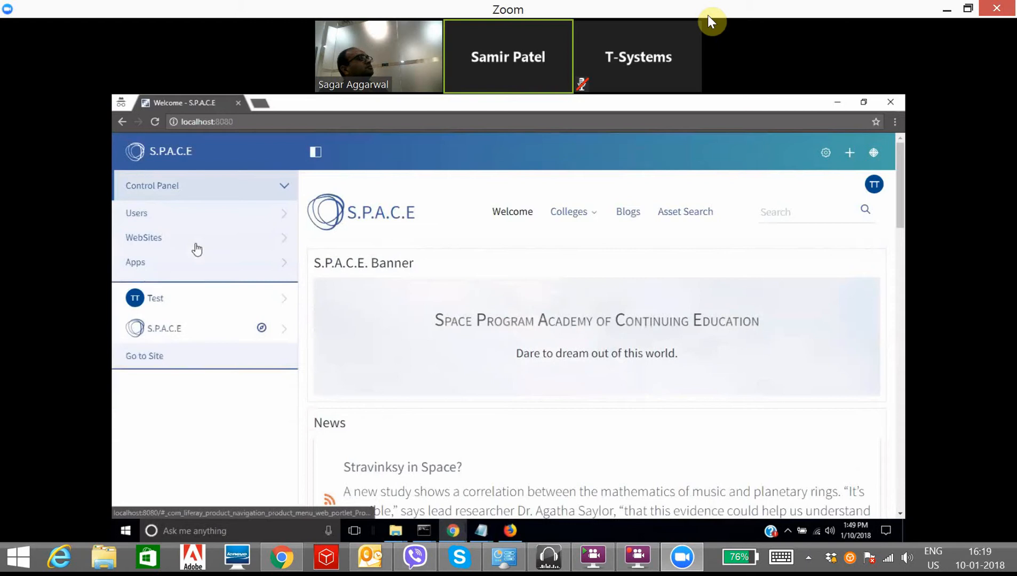
click(196, 244)
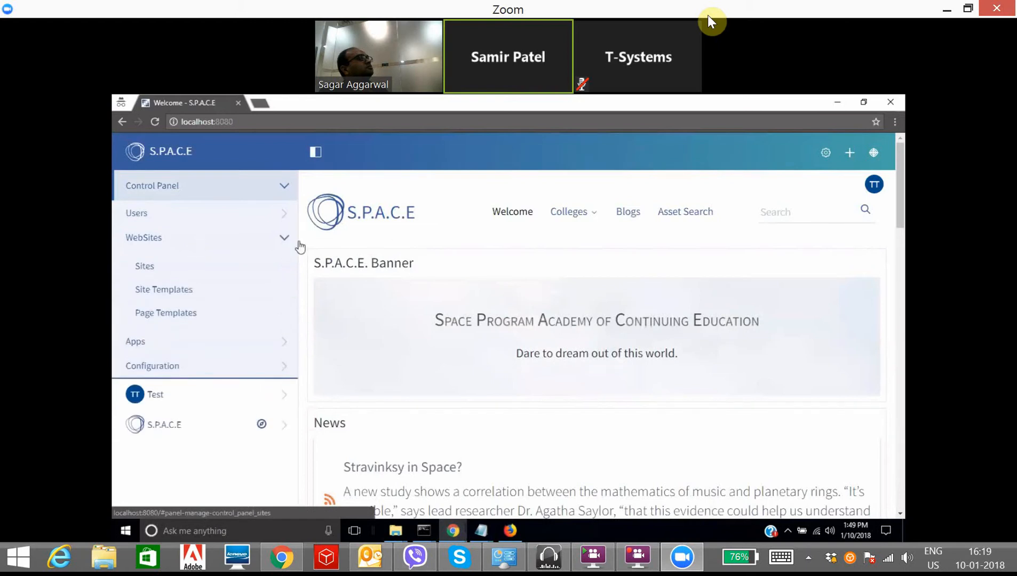
click(151, 269)
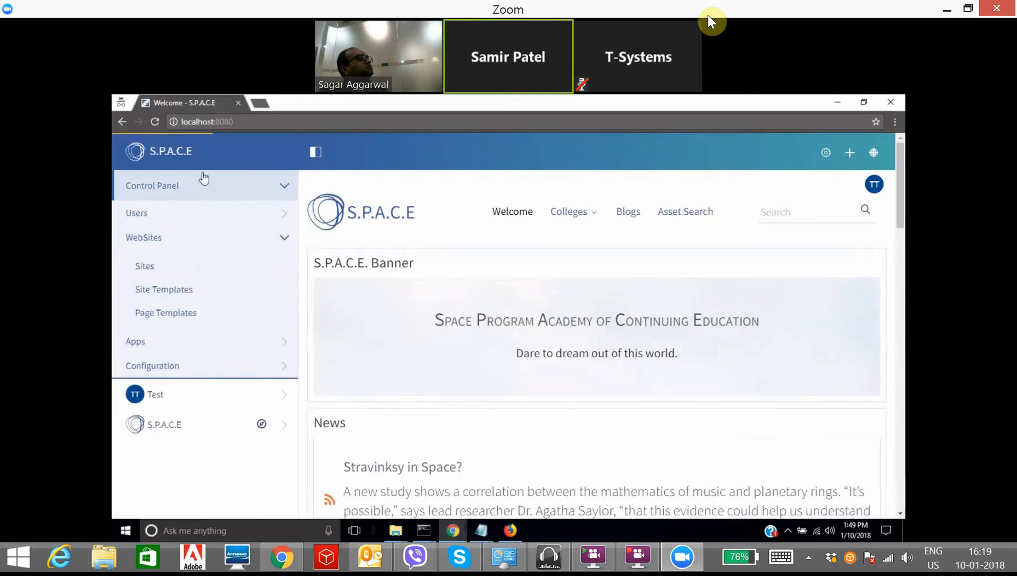
Step: Scroll the sites list and bring up the template choices for a new site
scroll(526, 376, down, 3)
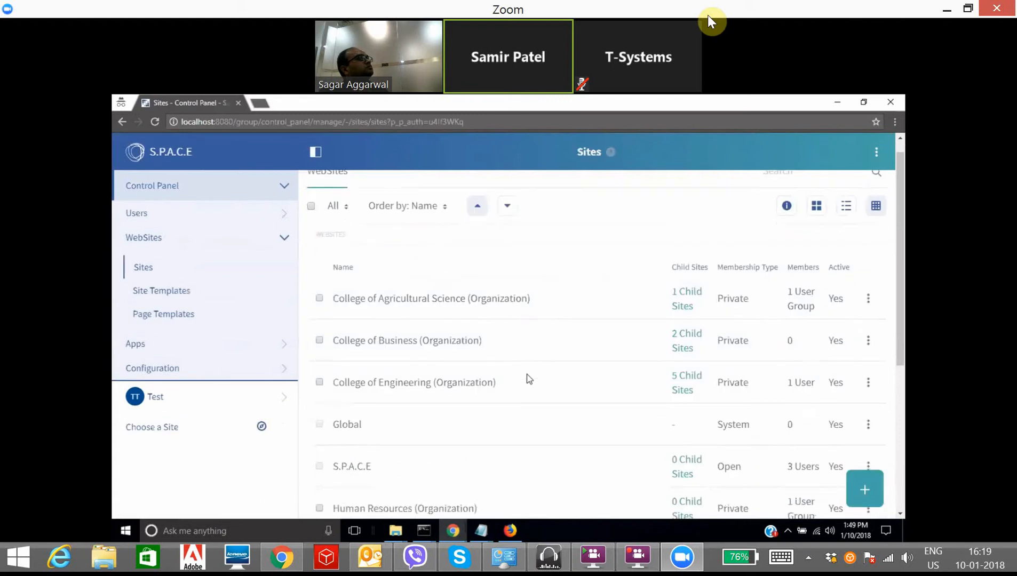
scroll(528, 378, down, 1)
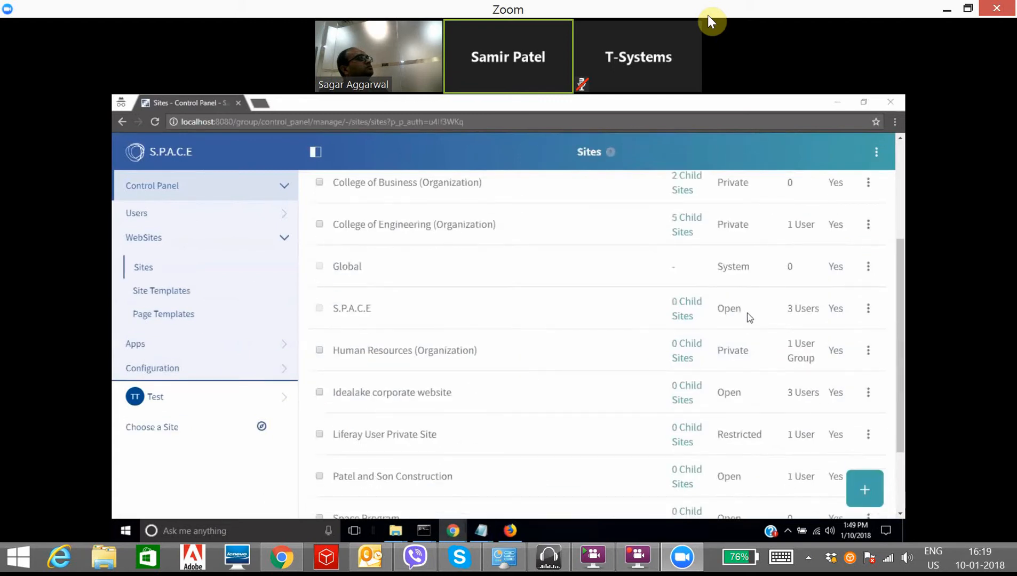
drag(386, 314, 332, 309)
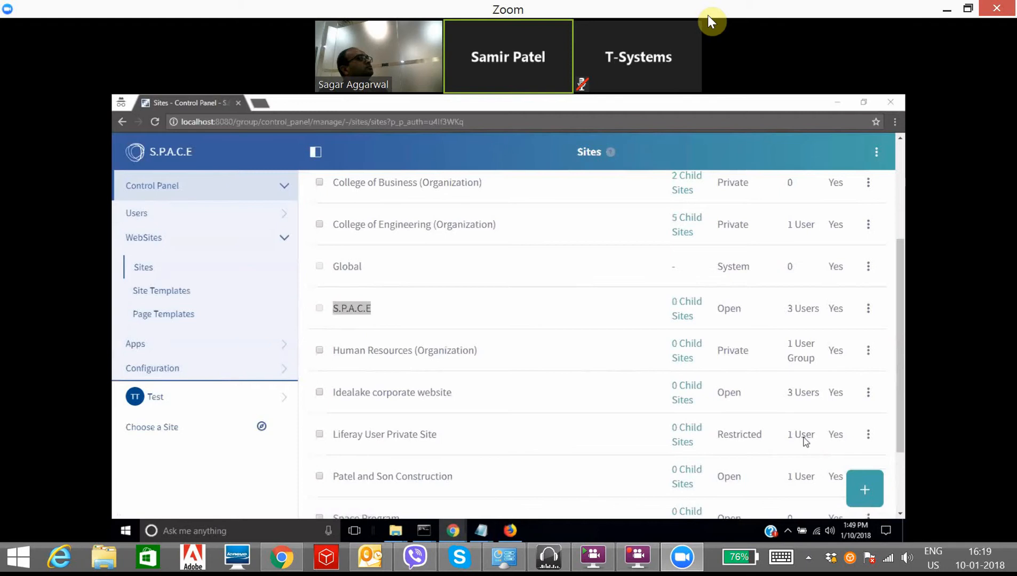
click(865, 492)
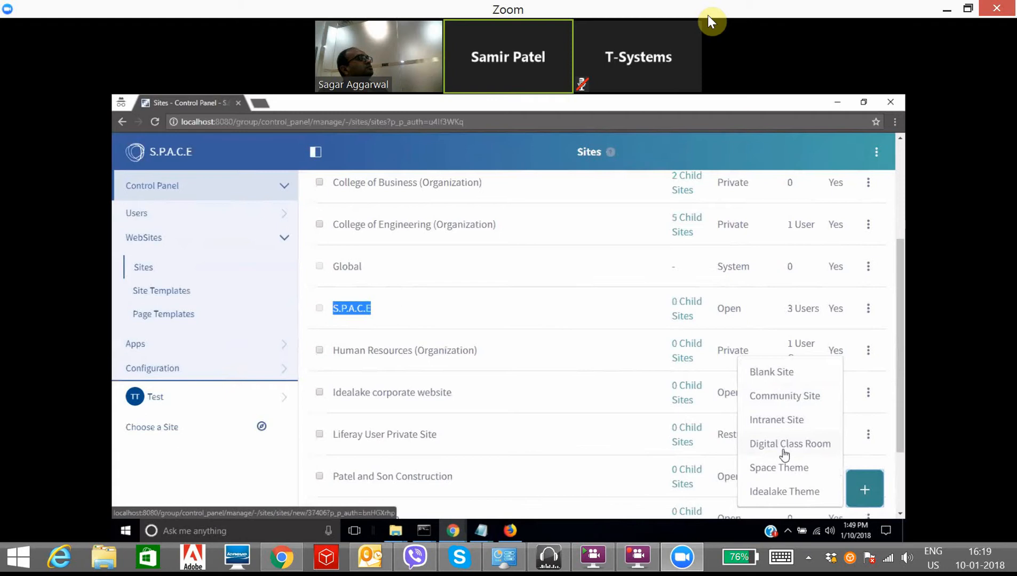
click(785, 375)
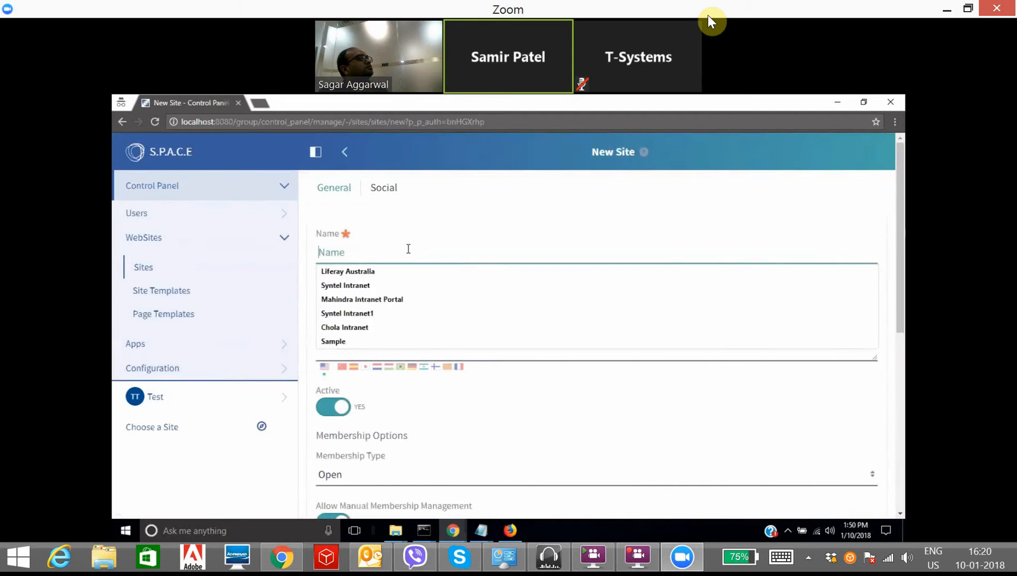
text(E-Mudhra)
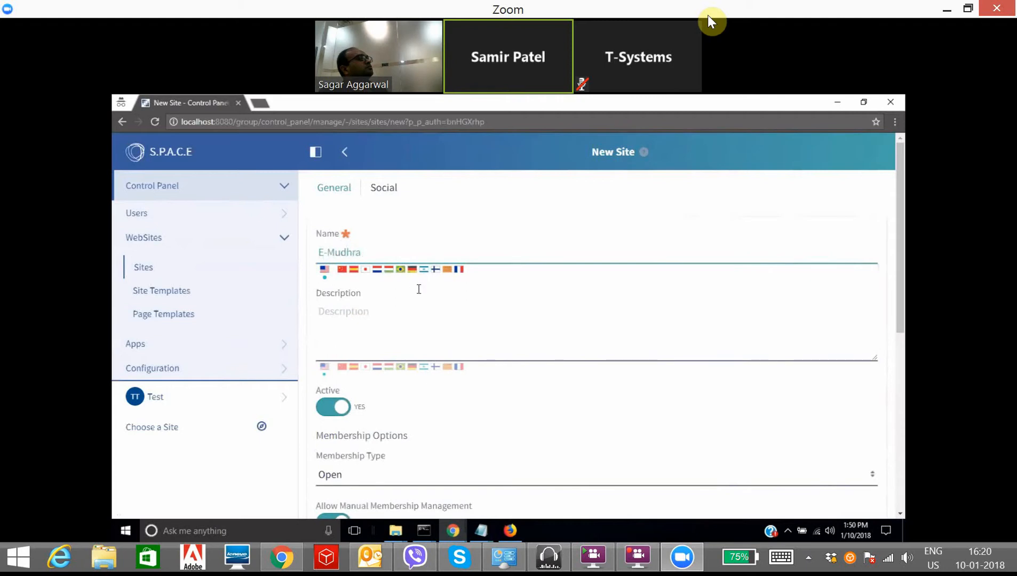
scroll(419, 291, down, 6)
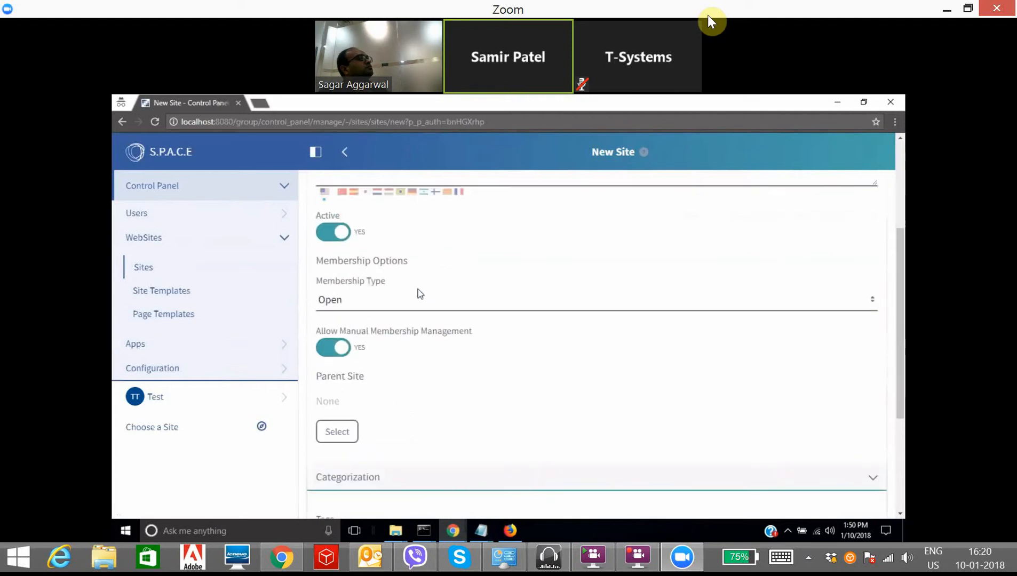
click(338, 447)
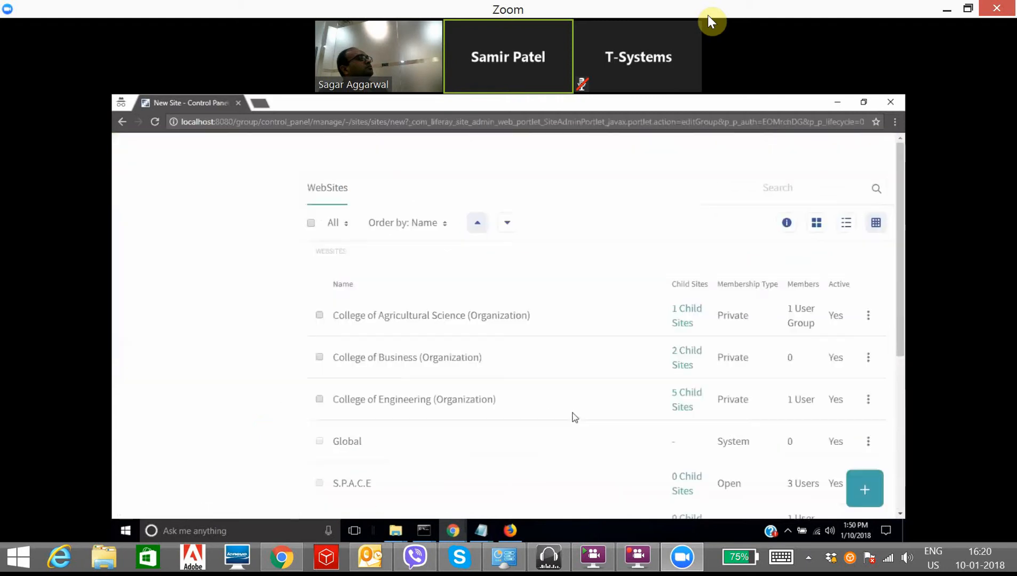
click(153, 119)
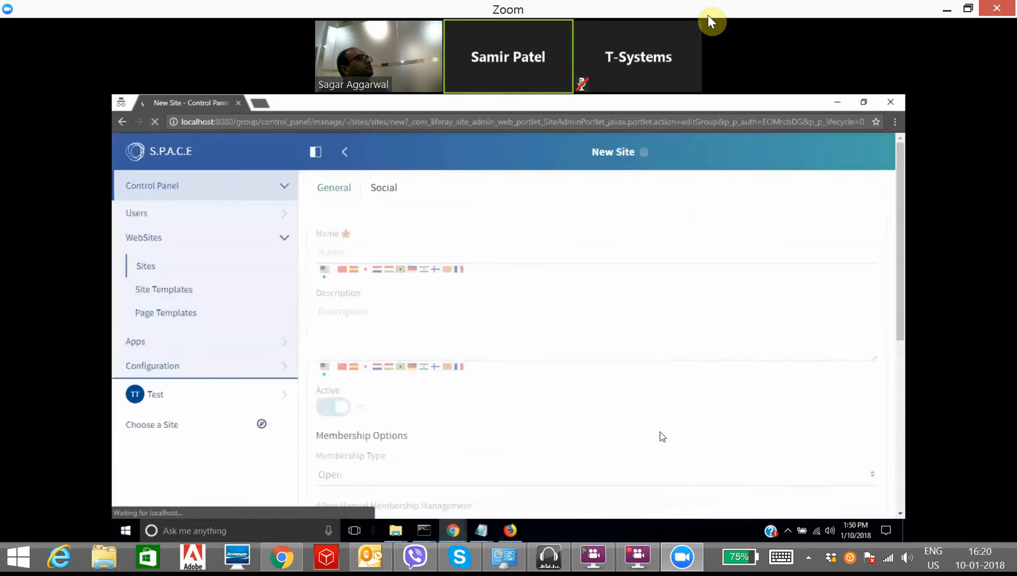
click(158, 271)
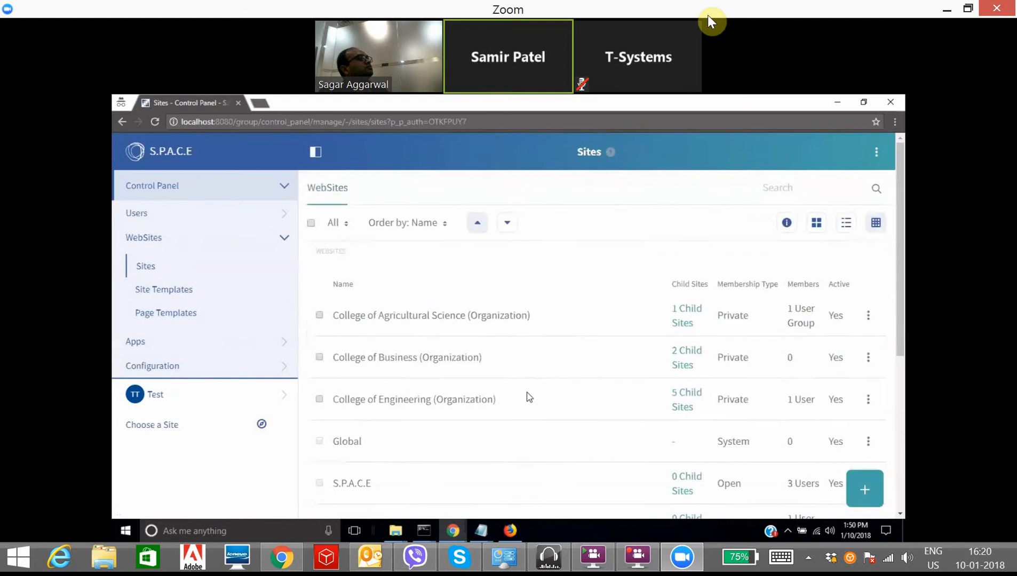
scroll(526, 397, down, 5)
scroll(535, 400, up, 5)
click(853, 171)
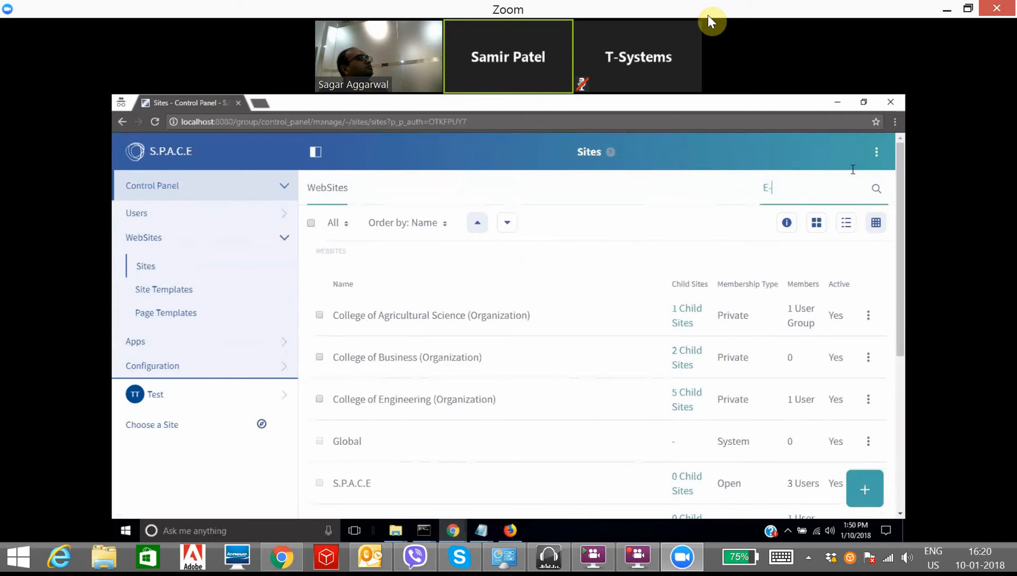
text(E-mudhra)
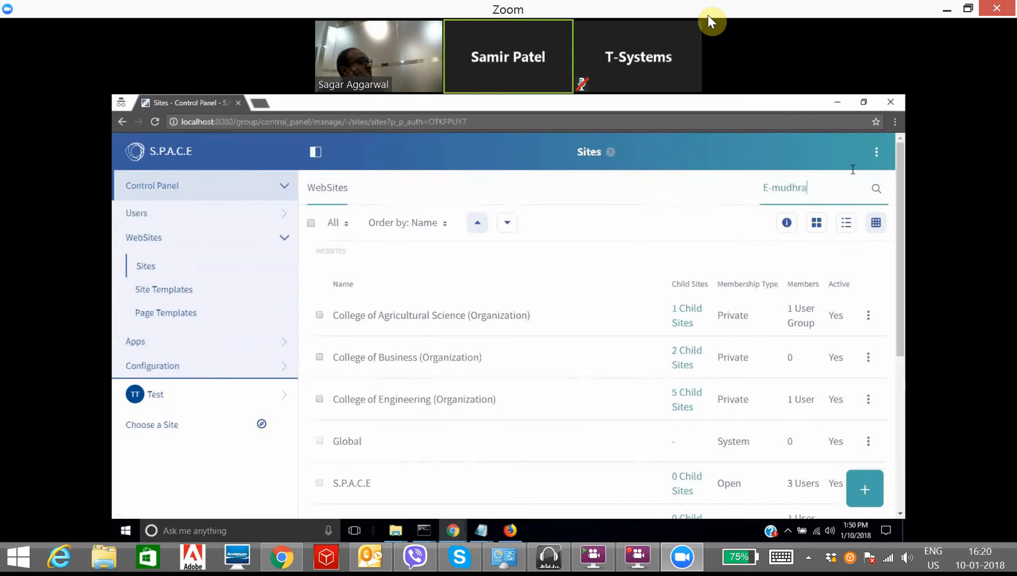
key(Return)
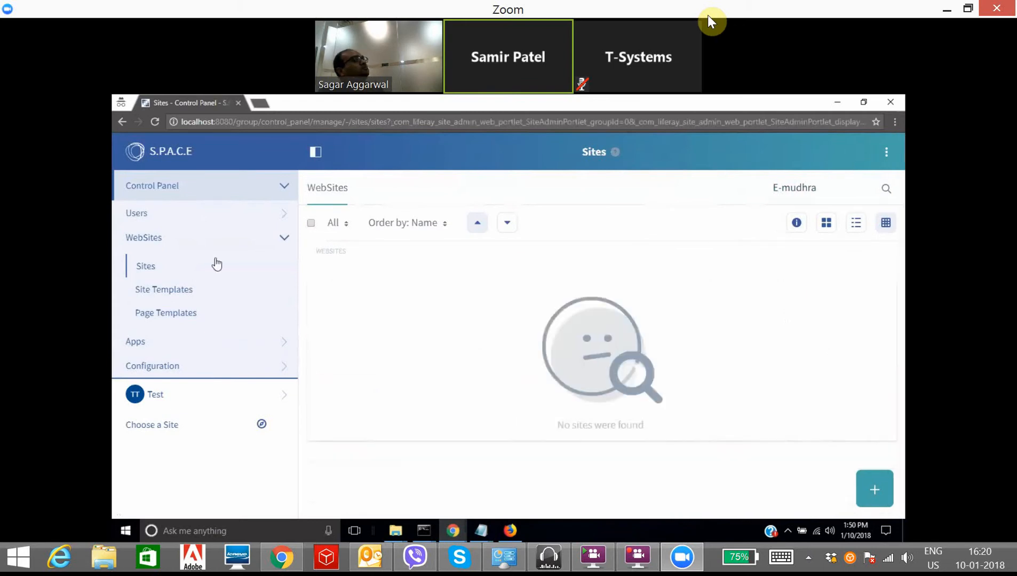
click(282, 273)
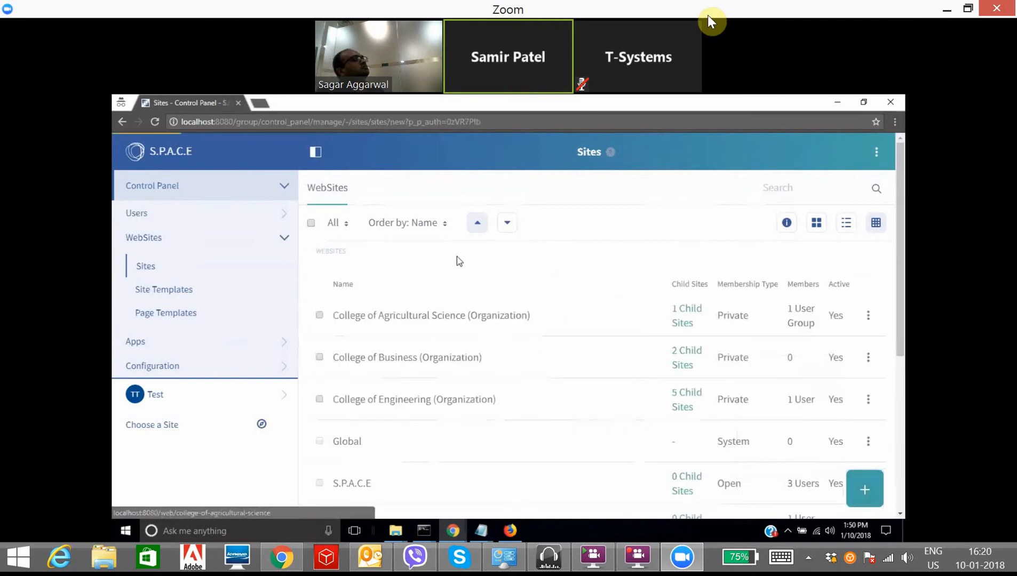
Step: Name the new site 'E-Mudhra' and save it, then bring the Tomcat server console forward
click(412, 252)
text(E-Mud)
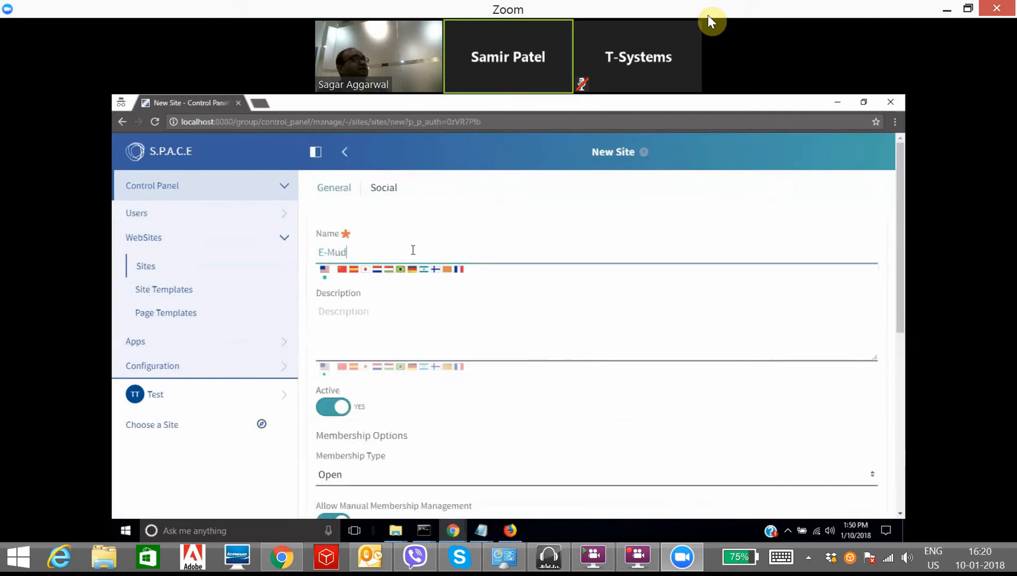
text(hra)
scroll(372, 456, down, 4)
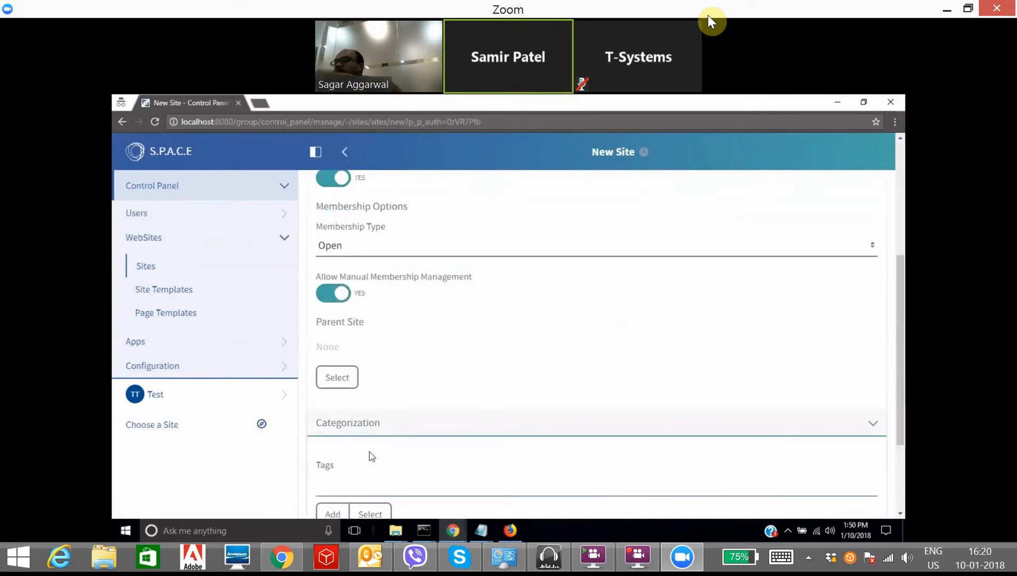
scroll(350, 481, down, 3)
click(345, 451)
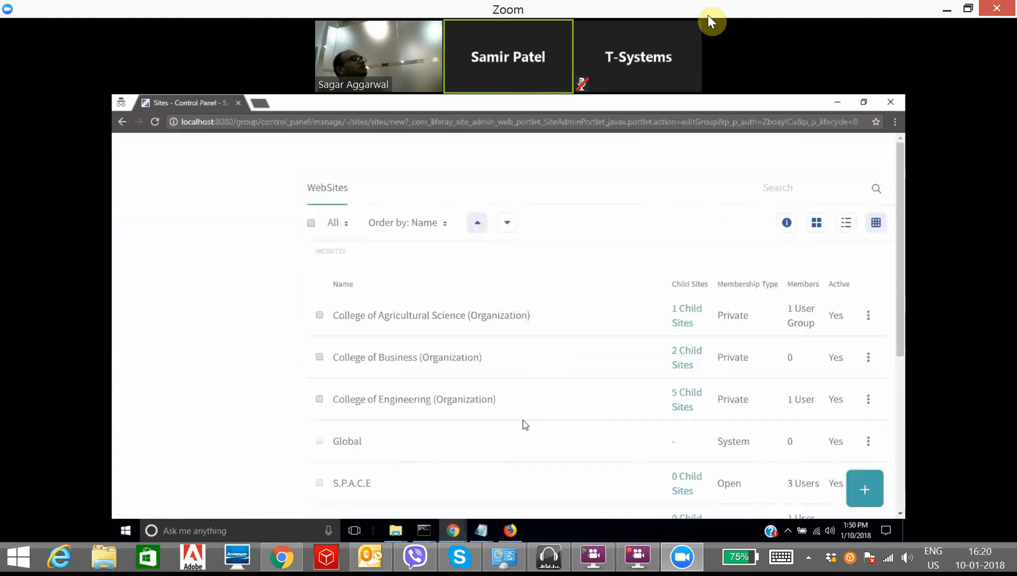
click(427, 528)
click(335, 482)
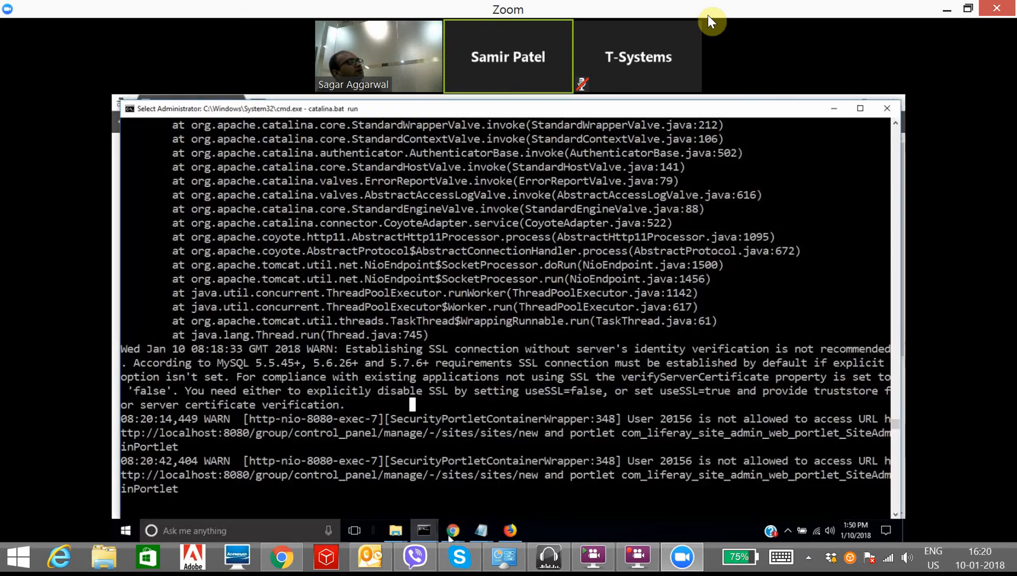
Step: Close both WSO2 Identity Server logout windows and bring the Sites window forward
click(453, 530)
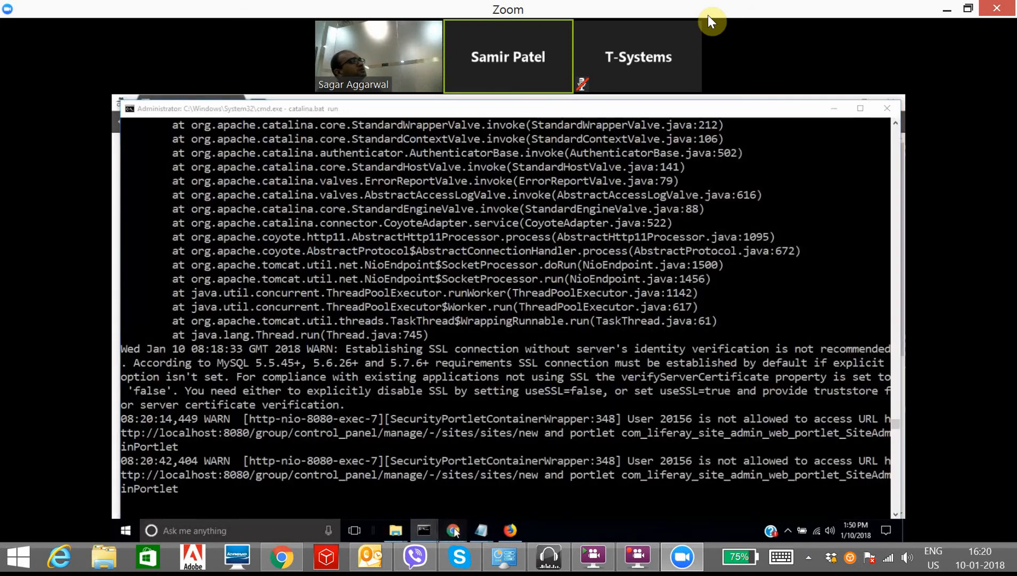
click(509, 531)
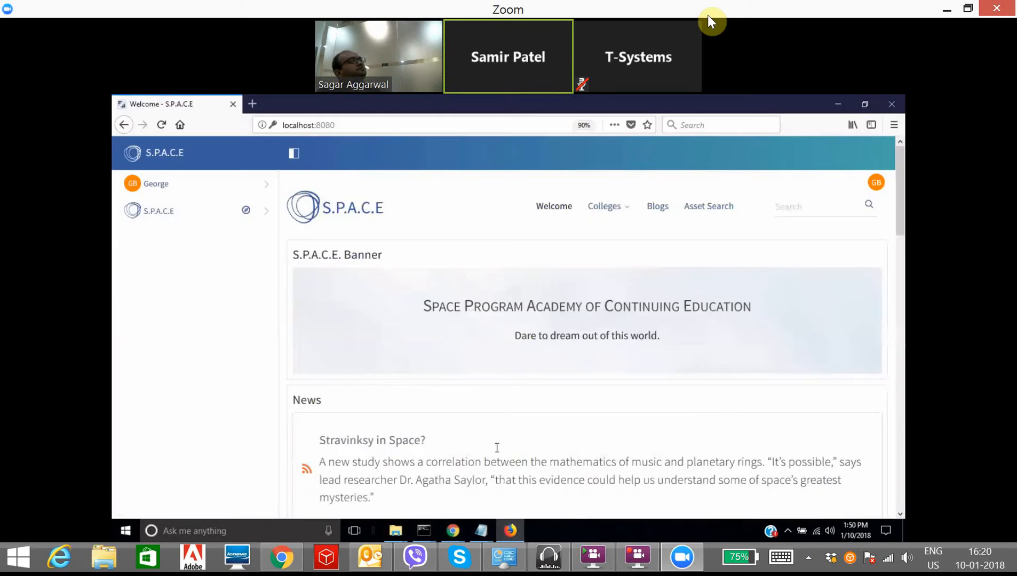
mouse_move(453, 530)
mouse_move(536, 480)
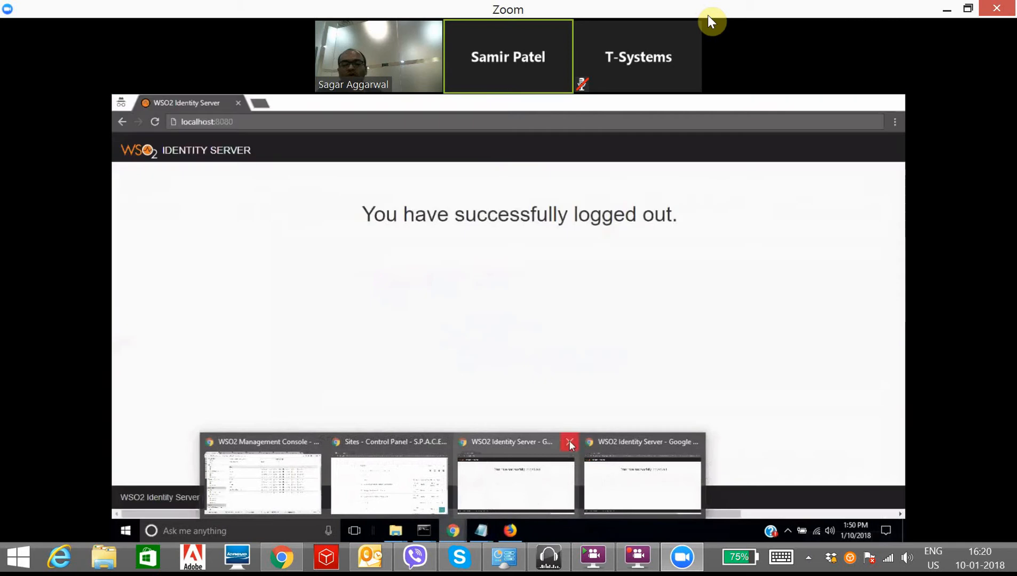
click(570, 443)
click(632, 443)
click(501, 484)
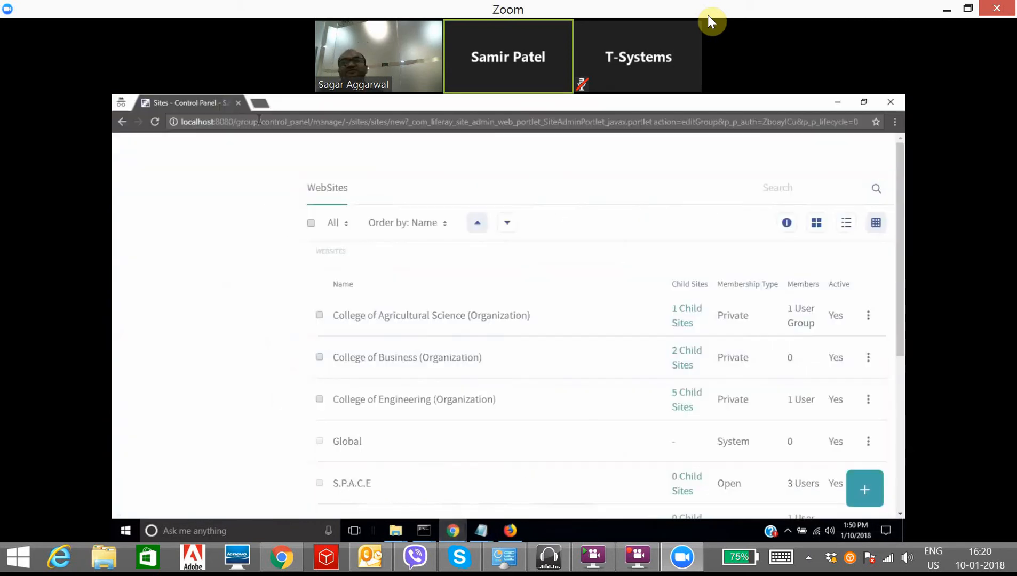
Step: Load the S.P.A.C.E portal home page at localhost:8080
click(254, 122)
text(localhost:8080)
key(Return)
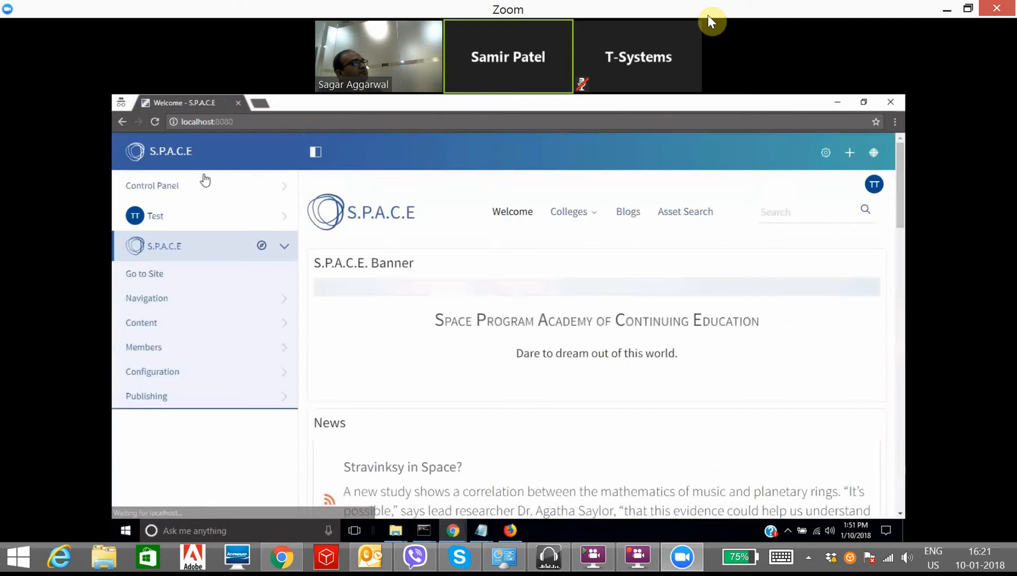
Step: Open Control Panel > WebSites > Sites and scroll through the list
click(222, 195)
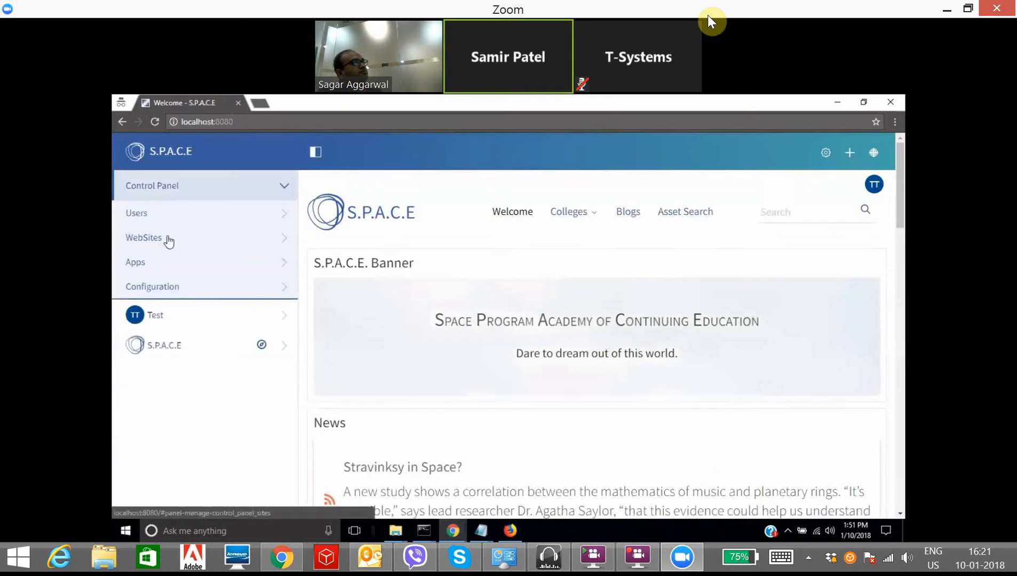
click(166, 239)
click(143, 275)
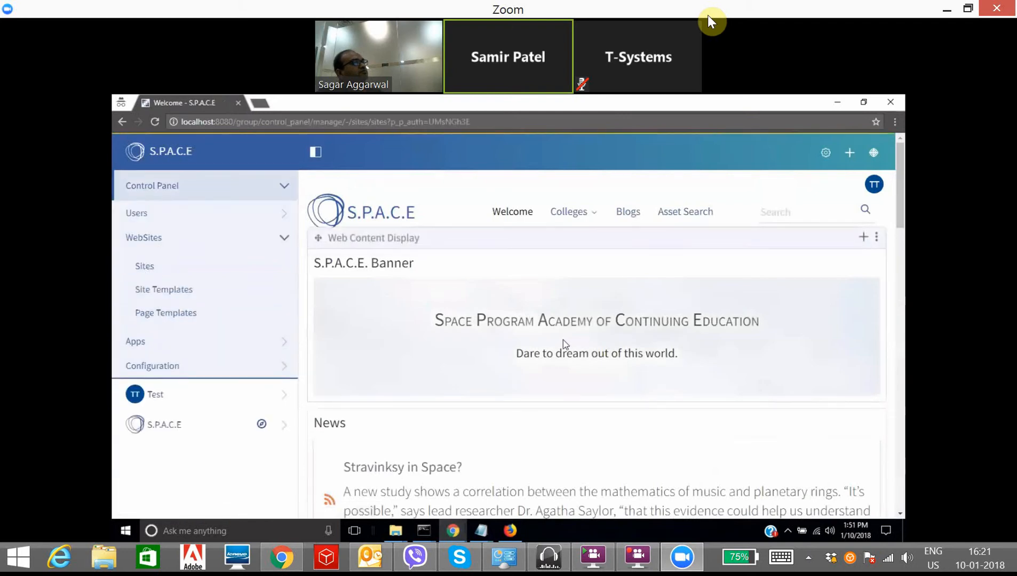
scroll(541, 424, down, 5)
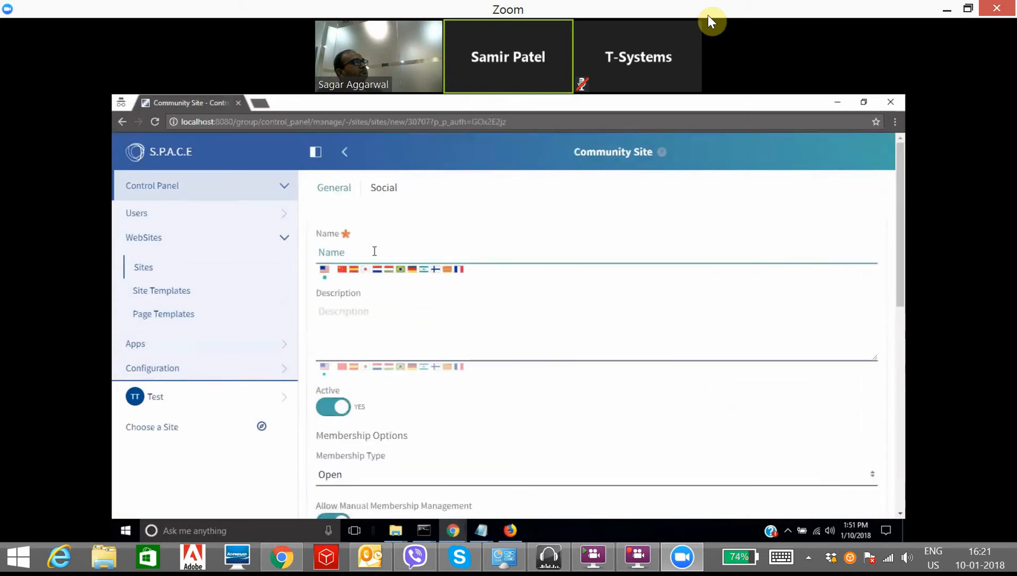
Step: Begin naming a new community site 'E', scroll the form, then return to the Sites list
click(374, 251)
text(EMudhra)
scroll(357, 404, down, 9)
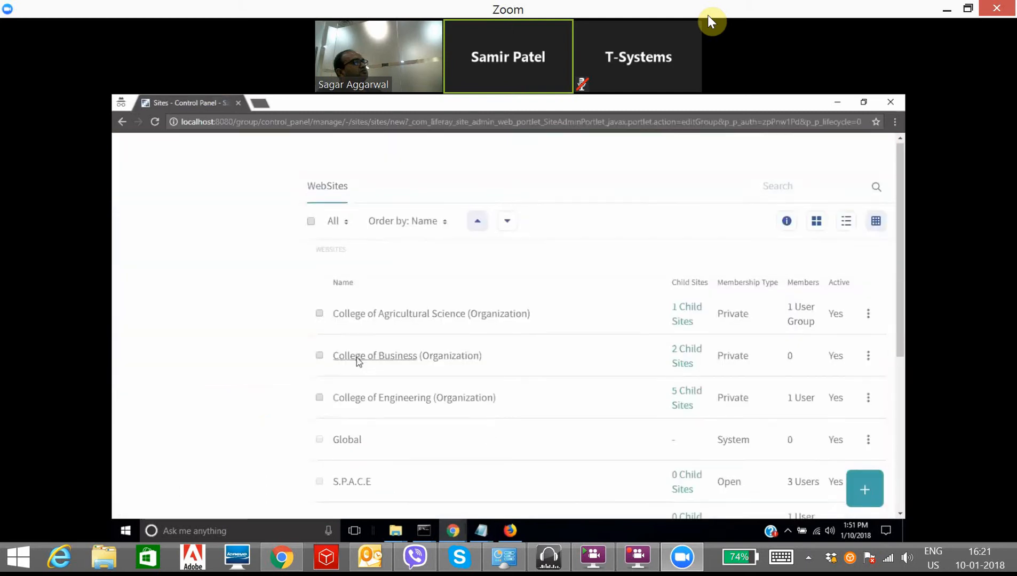
scroll(356, 358, down, 3)
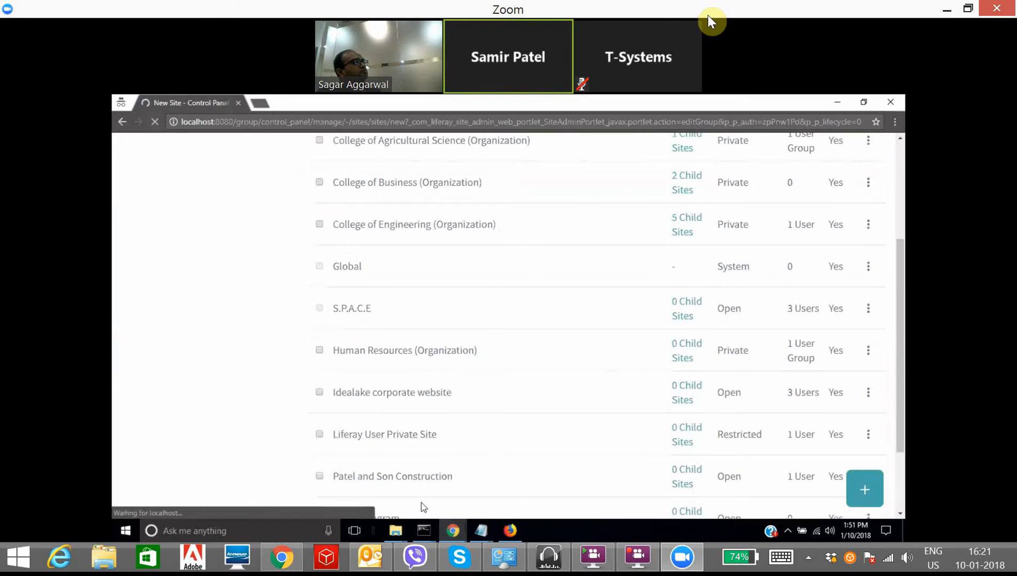
scroll(399, 384, up, 3)
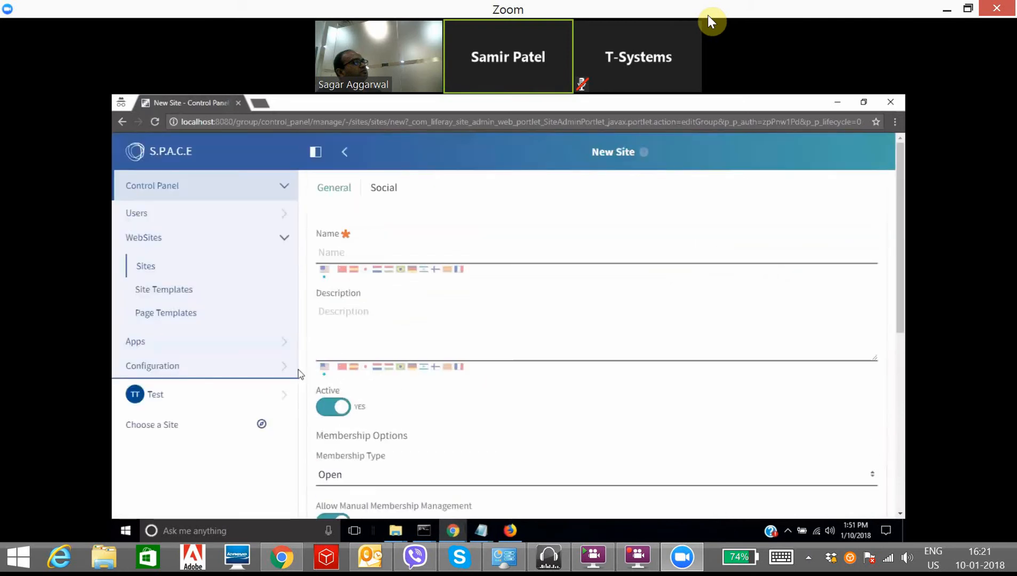
scroll(300, 374, down, 4)
click(145, 270)
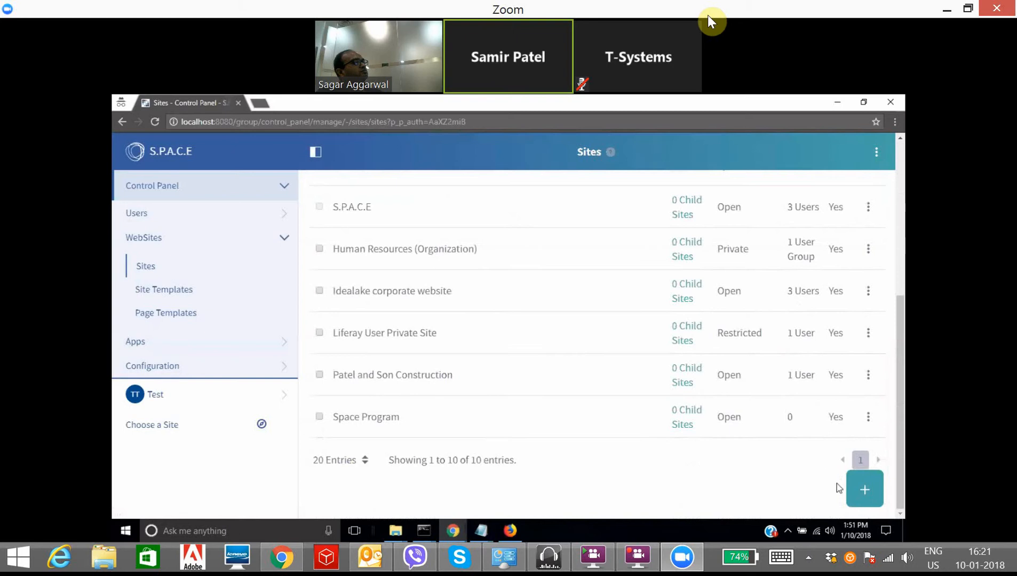
Step: Create a new site from the Intranet Site template named 'E-Mudhr' and save it
click(853, 487)
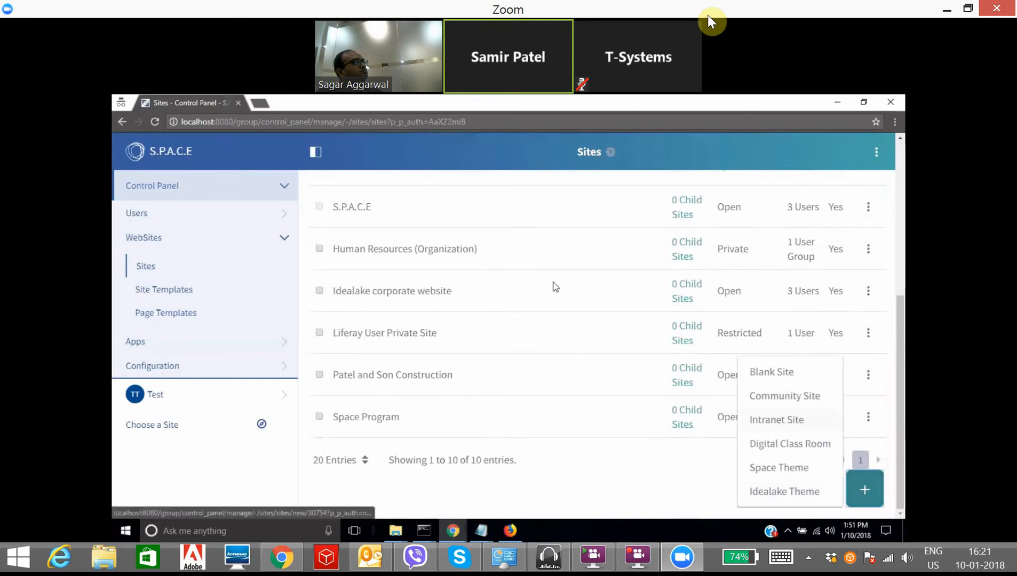
click(776, 420)
text(E)
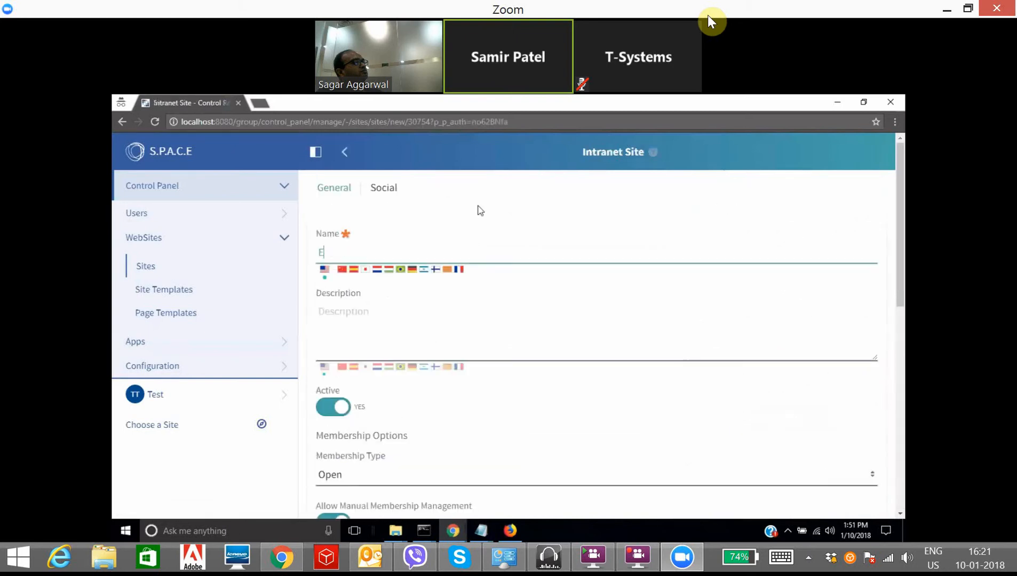
text(-Mudhra)
scroll(468, 273, down, 8)
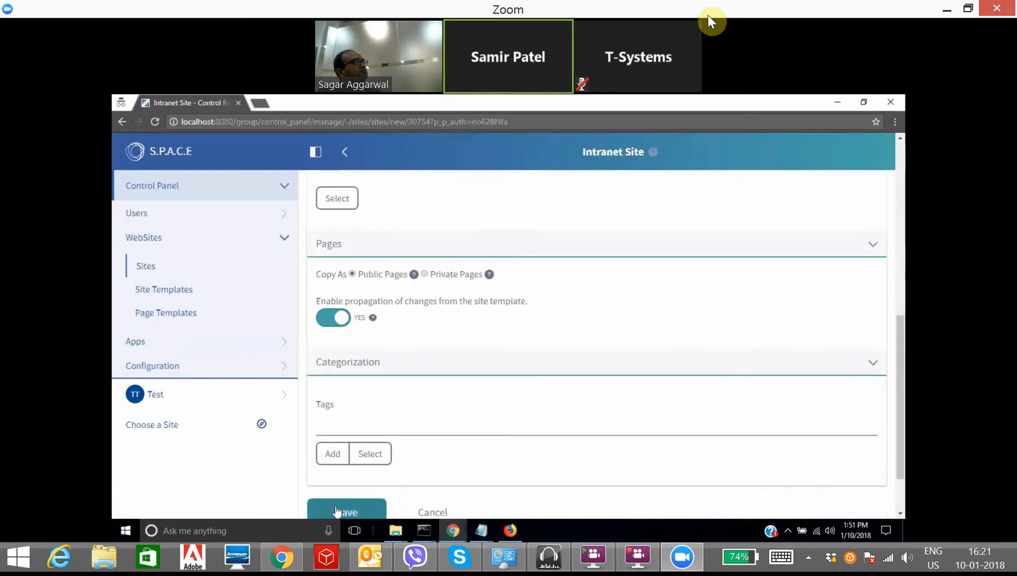
click(339, 510)
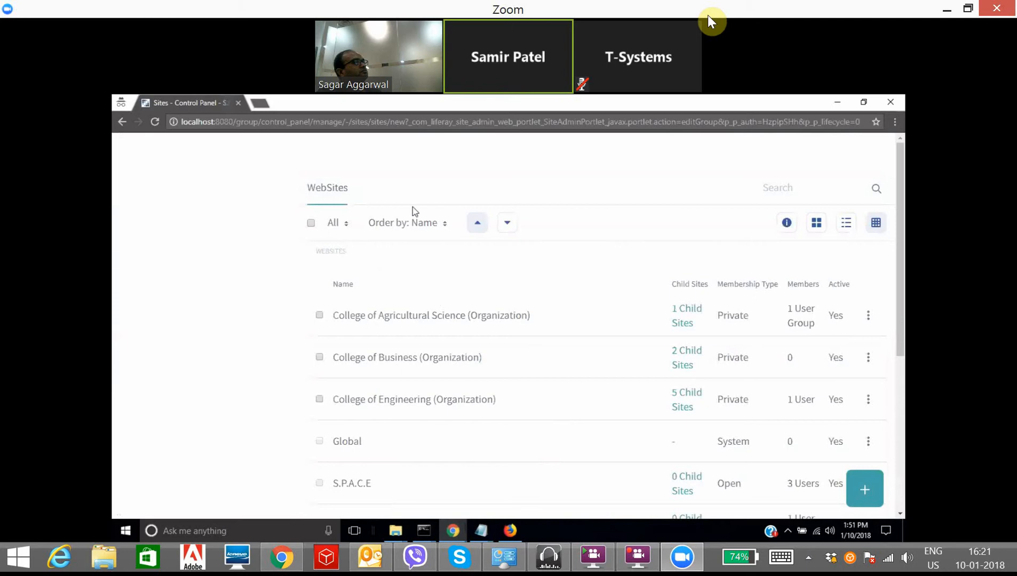
Step: Reload the S.P.A.C.E portal home page at localhost:8080
click(411, 122)
text(localhost:8080)
key(Return)
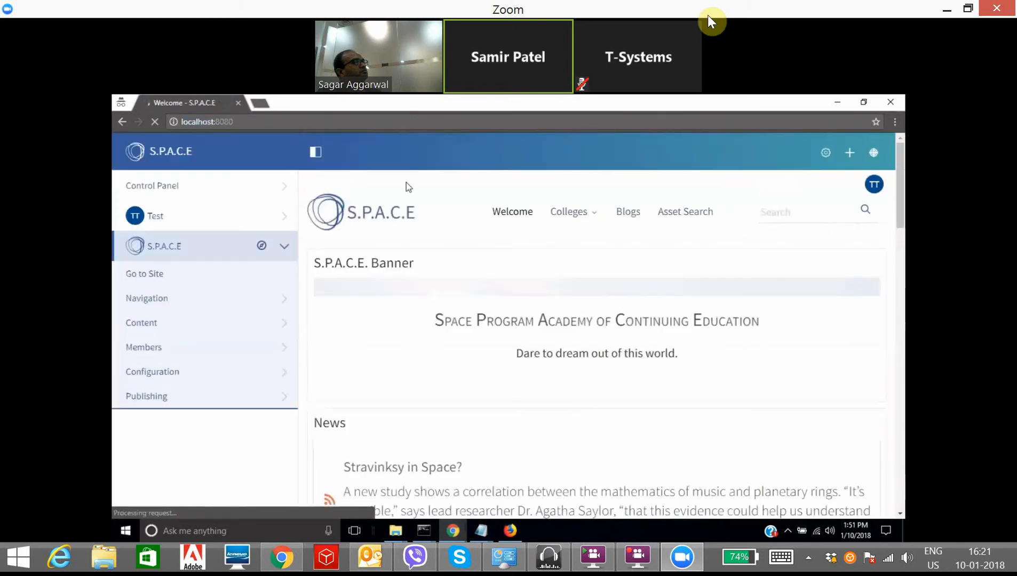
Step: Browse all of My Sites in the site picker, then open the Control Panel's Sites page
click(262, 246)
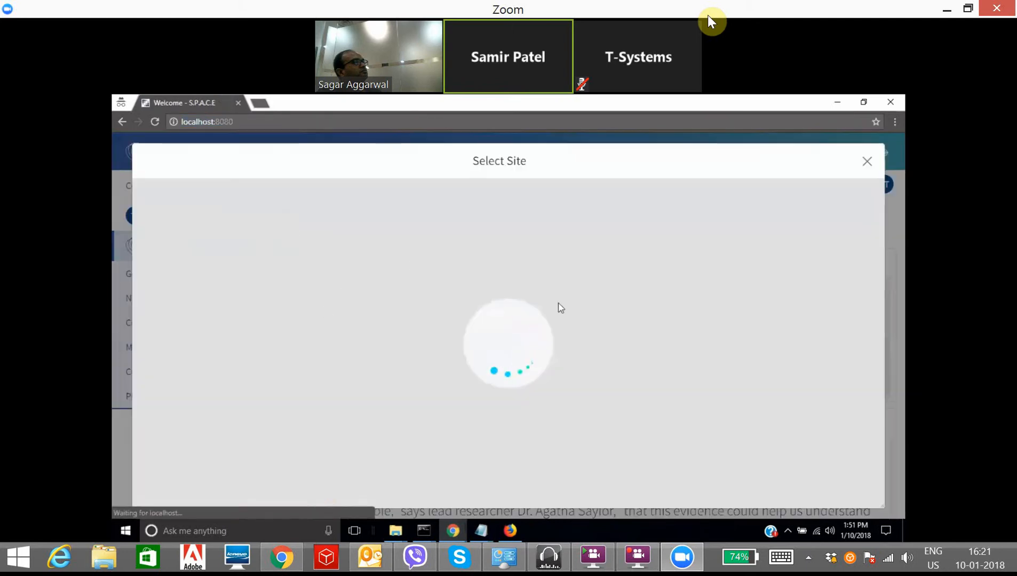
scroll(585, 384, down, 3)
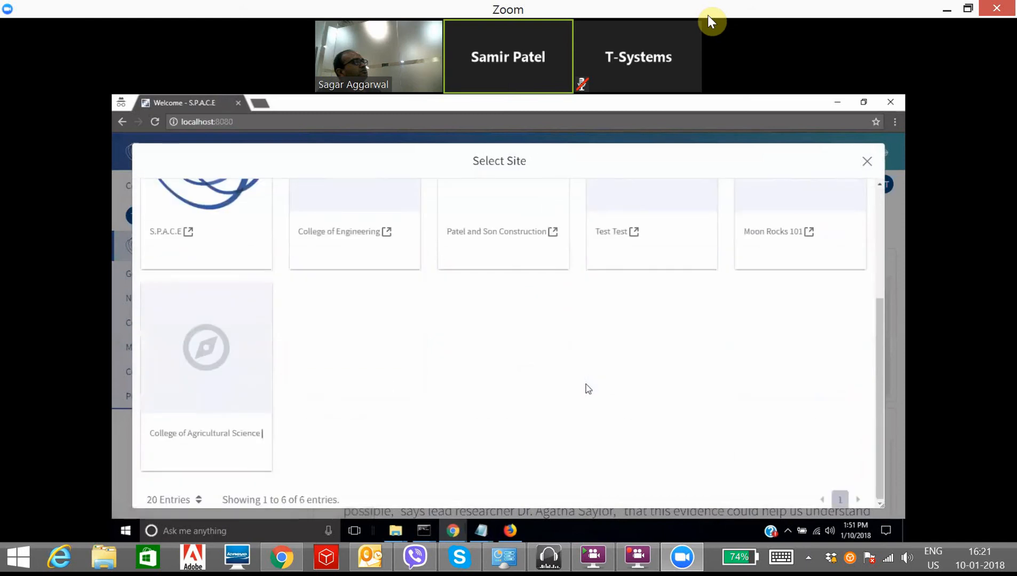
scroll(585, 386, up, 4)
click(216, 198)
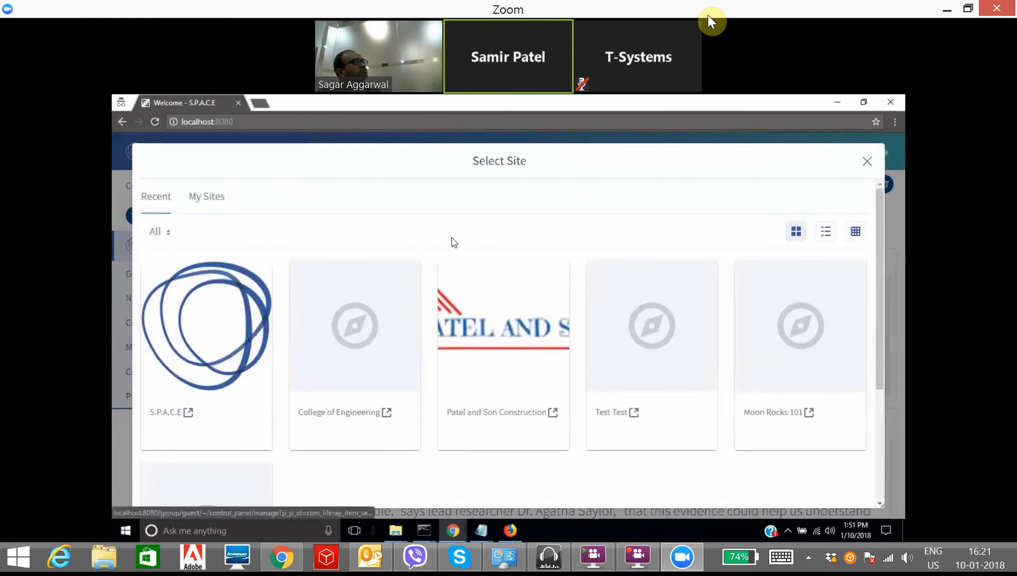
scroll(450, 380, down, 3)
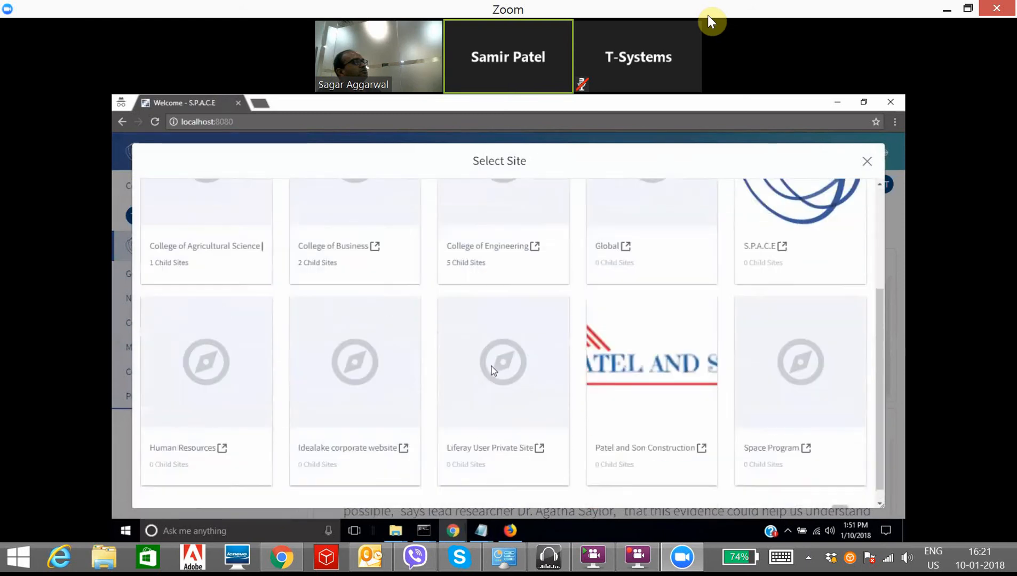
scroll(180, 451, up, 3)
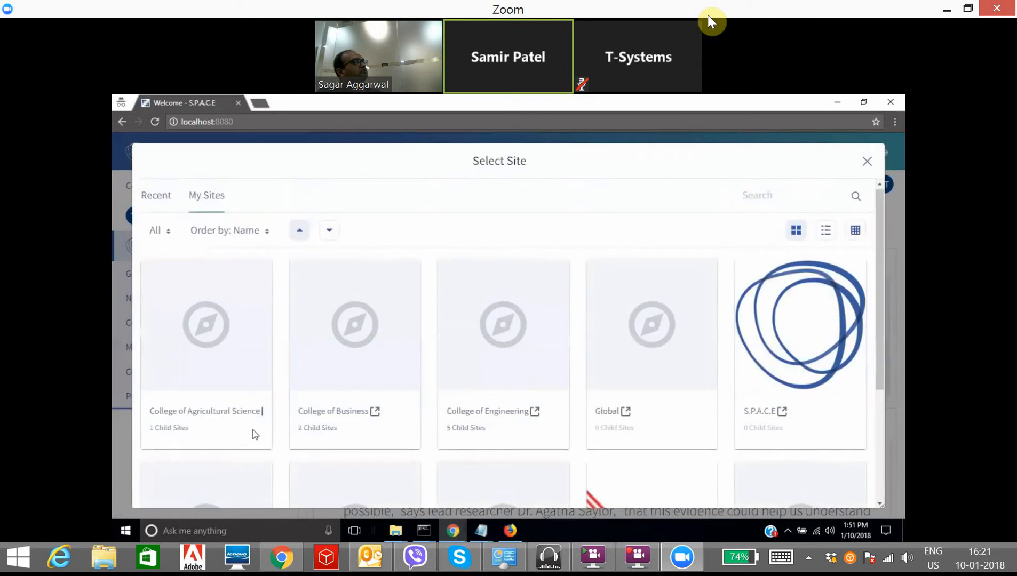
click(792, 447)
click(179, 241)
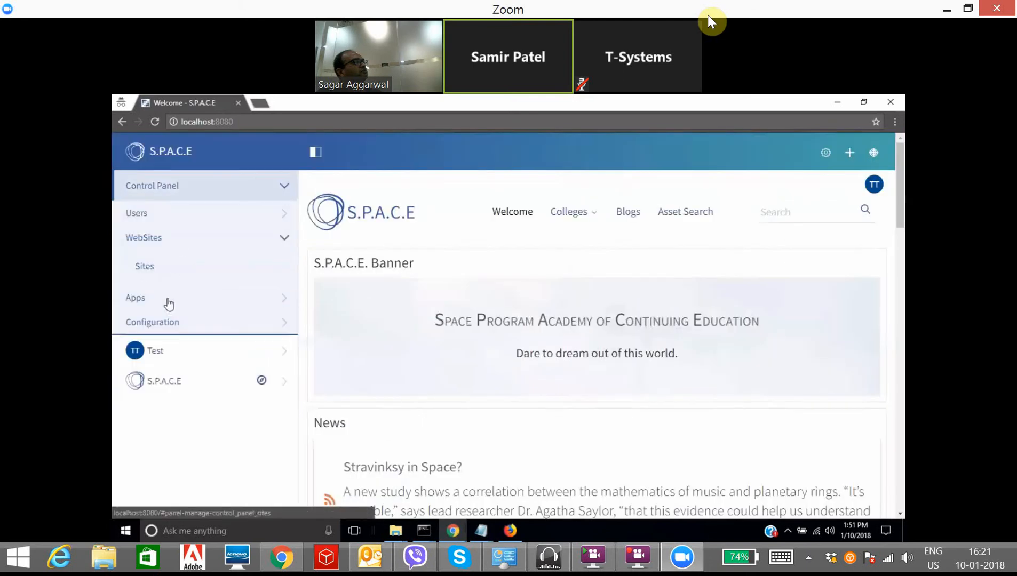
click(149, 270)
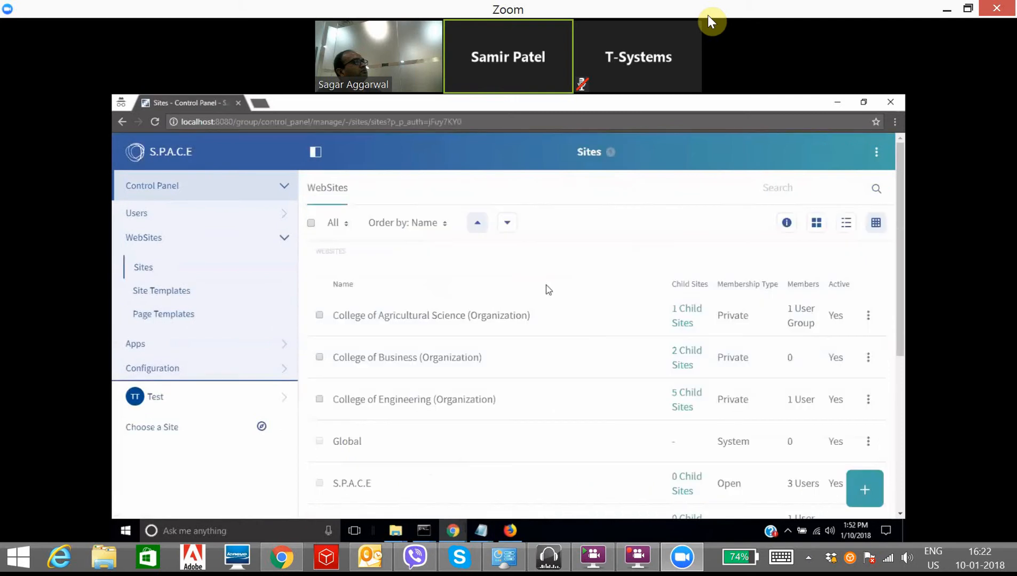
Step: Clear the last 24 hours of Chrome browsing data via History, then select the address bar
key(ctrl+h)
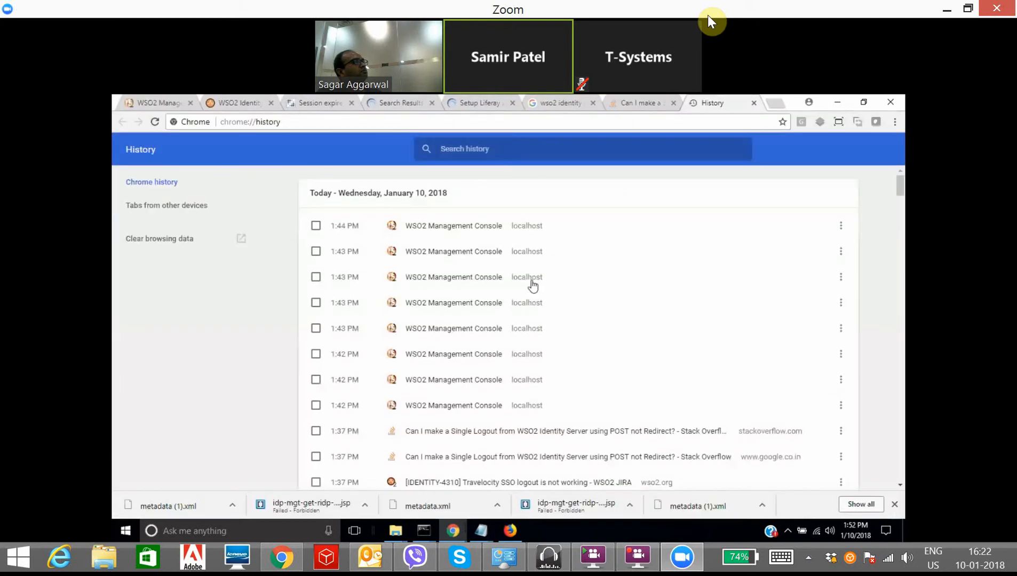
click(137, 238)
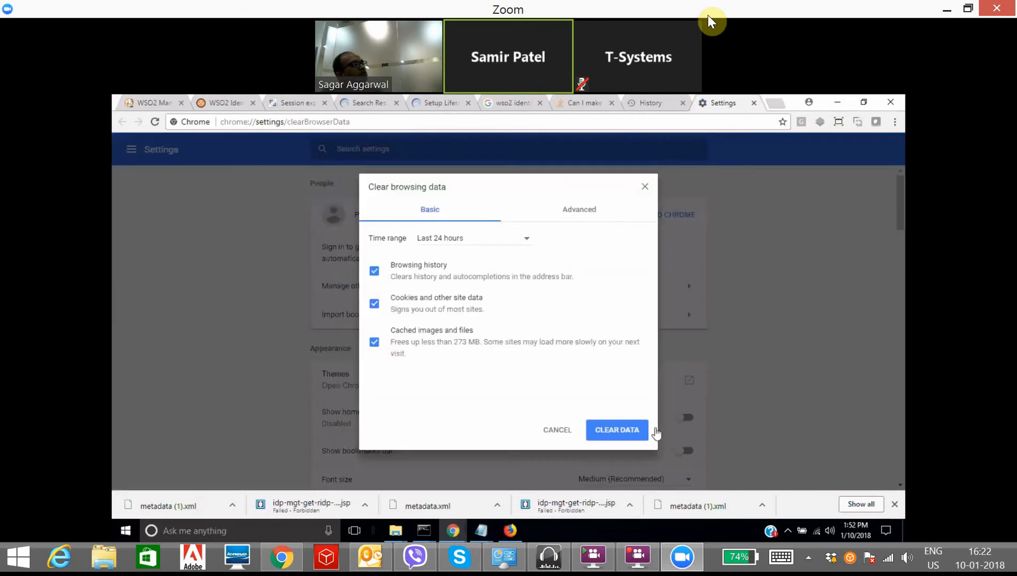
click(613, 431)
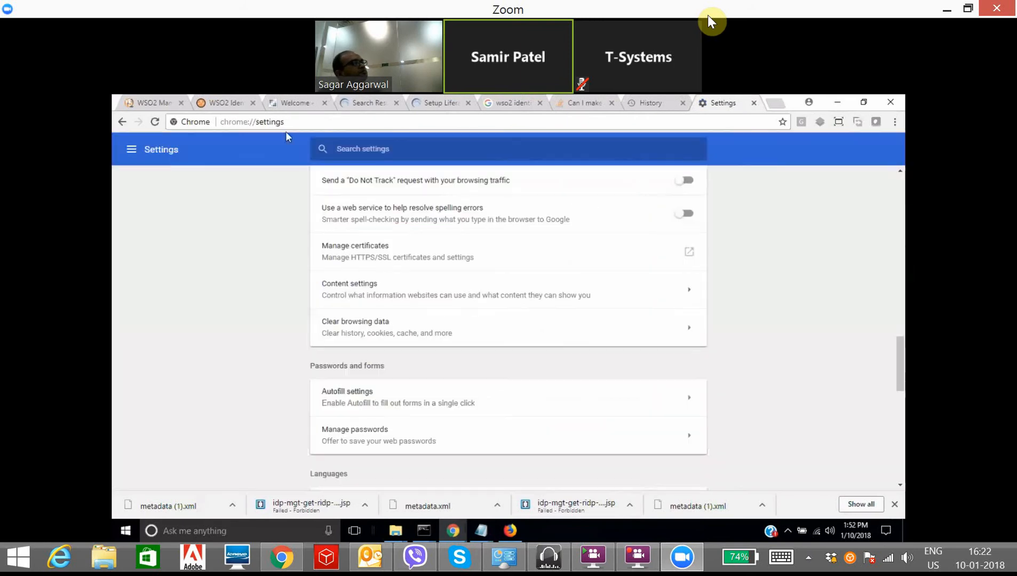
click(286, 122)
Step: Load the S.P.A.C.E portal at localhost:8080 and start signing in
text(localhost:8080)
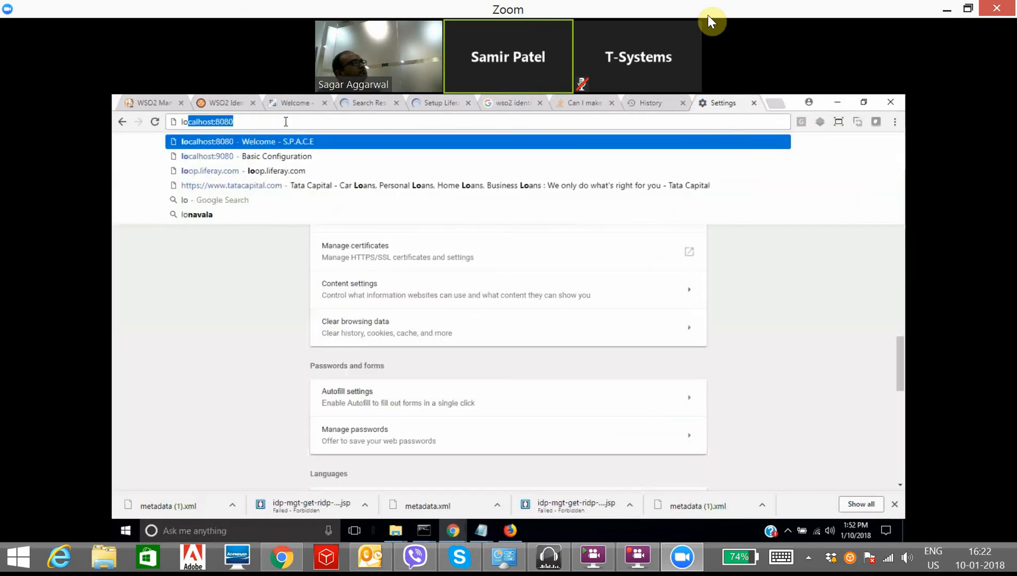
key(Return)
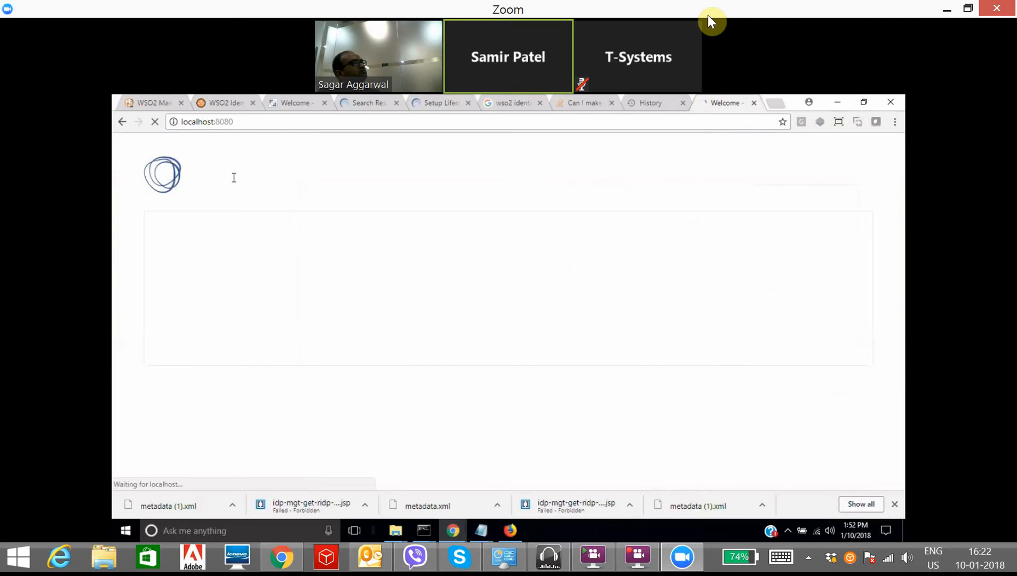
click(851, 154)
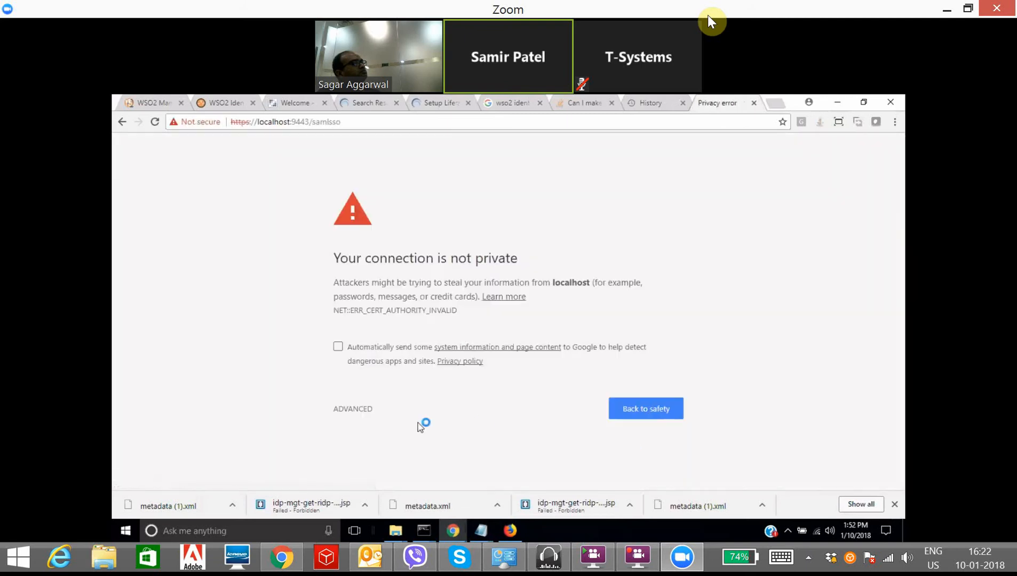
Step: Proceed past the localhost certificate warning and sign in on the WSO2 login page with the username and password
click(368, 411)
scroll(400, 438, down, 1)
click(388, 454)
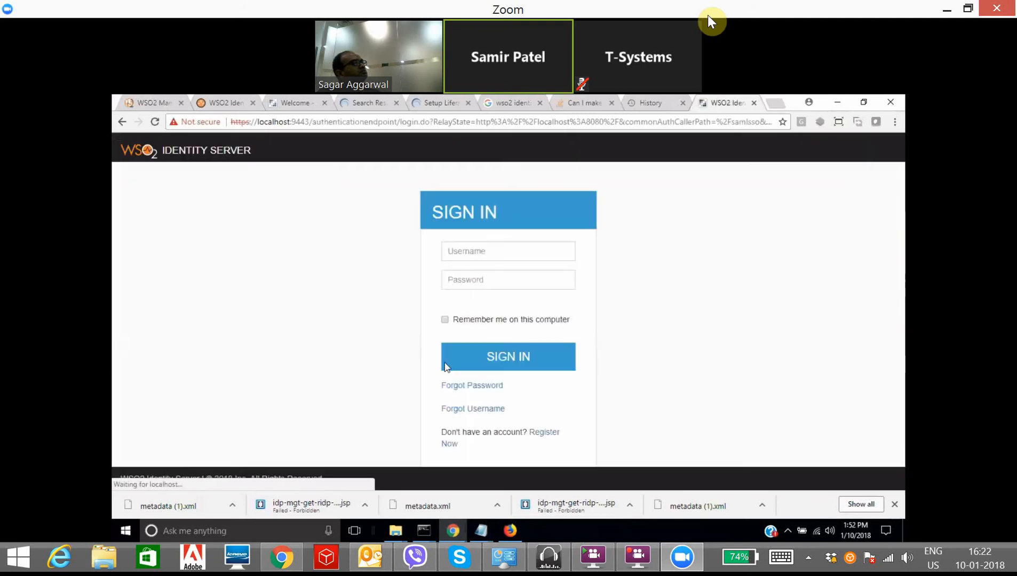
text(test)
key(Tab)
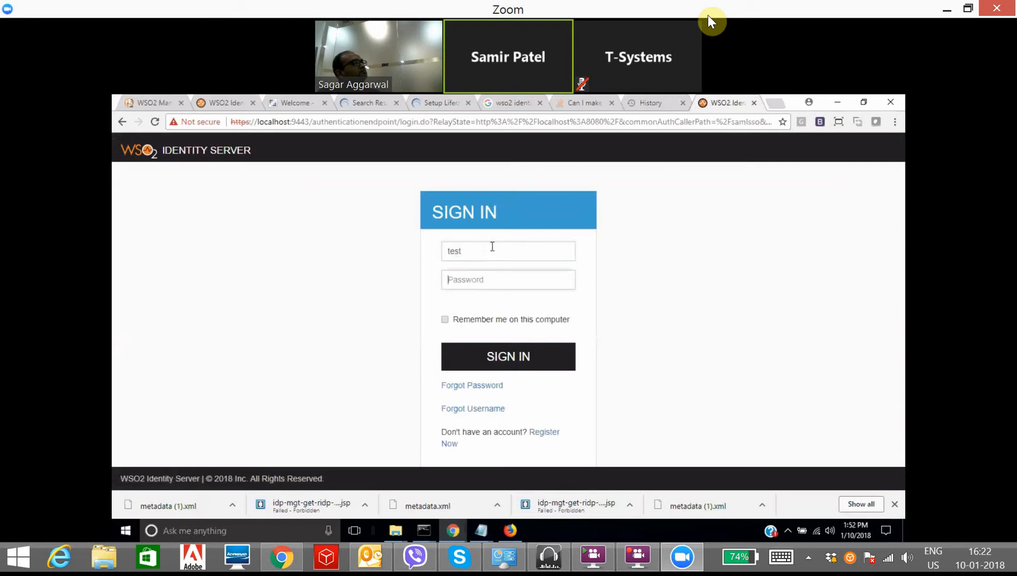
key(Return)
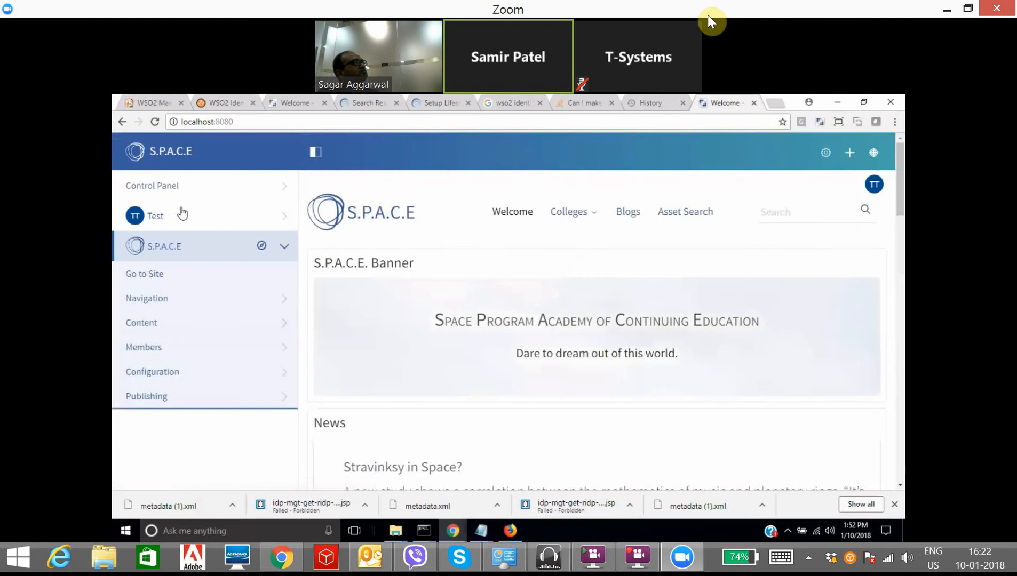
Step: Go to Control Panel > Websites > Sites
click(197, 187)
click(165, 250)
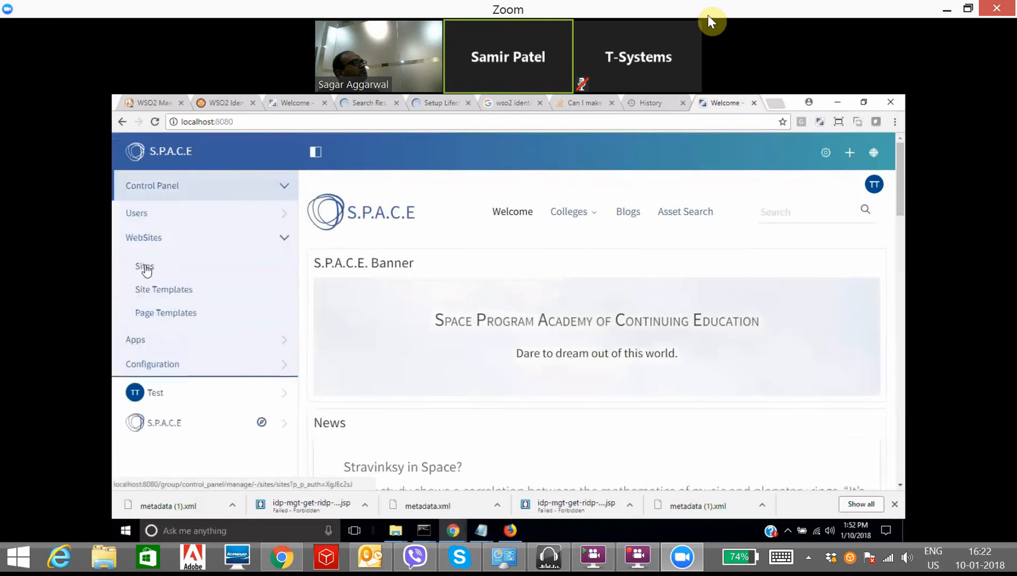
click(143, 267)
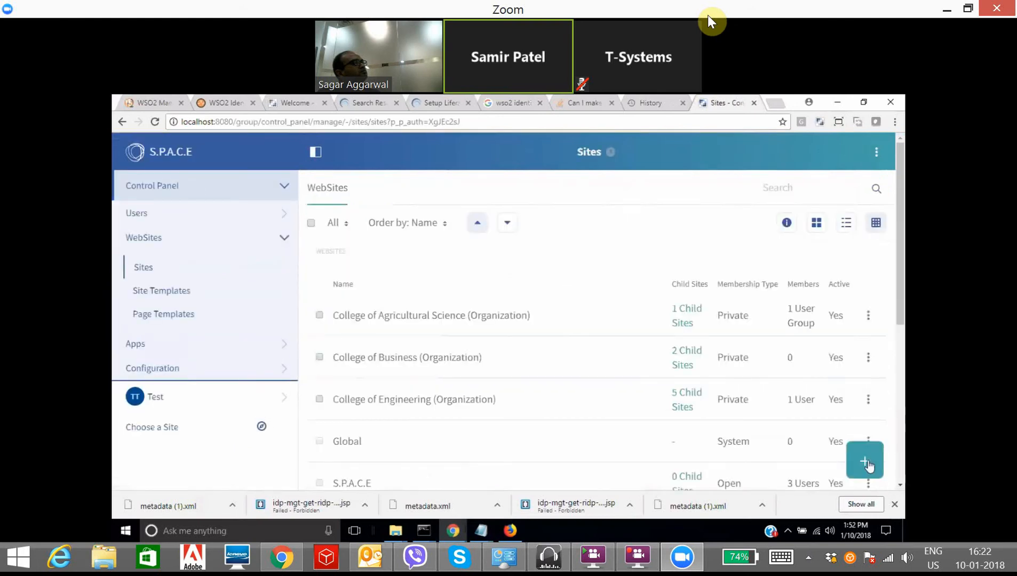
Step: Add a new Blank Site named 'E-Mudhra' and save it
click(868, 466)
click(764, 345)
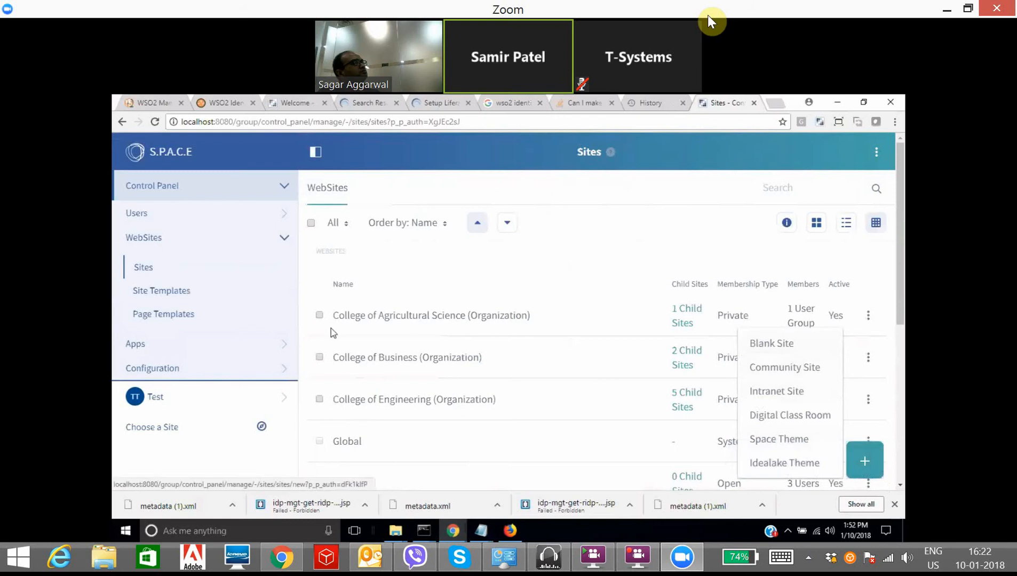
click(354, 243)
text(E)
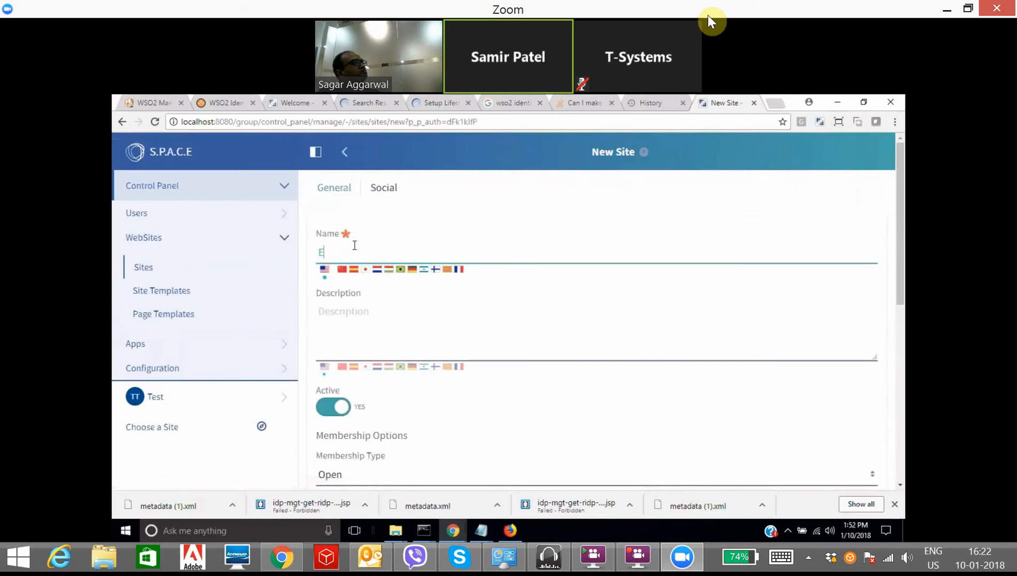
text(-Mudhra)
scroll(449, 423, down, 10)
click(350, 451)
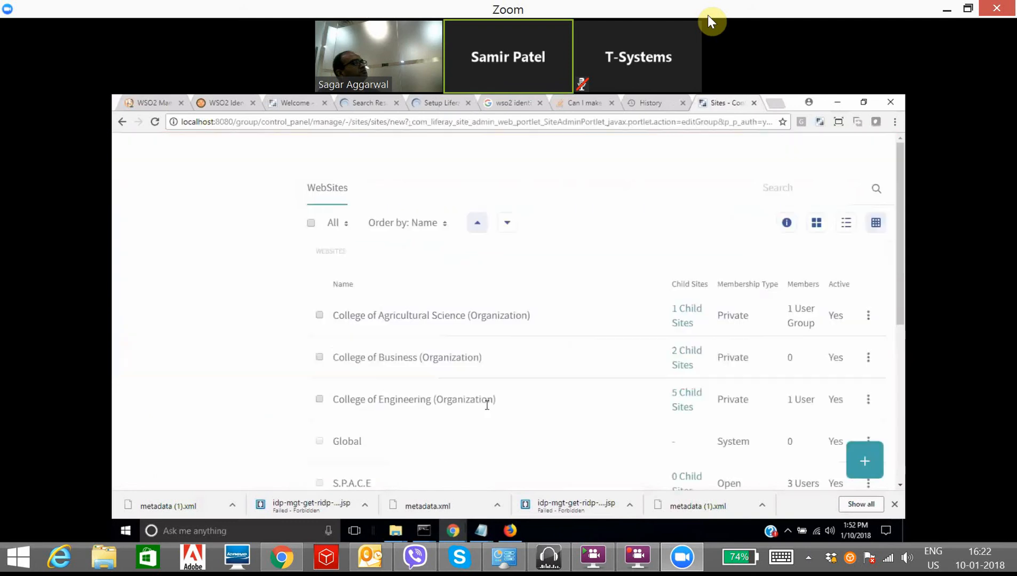
Step: Reload the portal home at localhost:8080 and browse the site picker before closing it
click(233, 126)
text(localhost:8080)
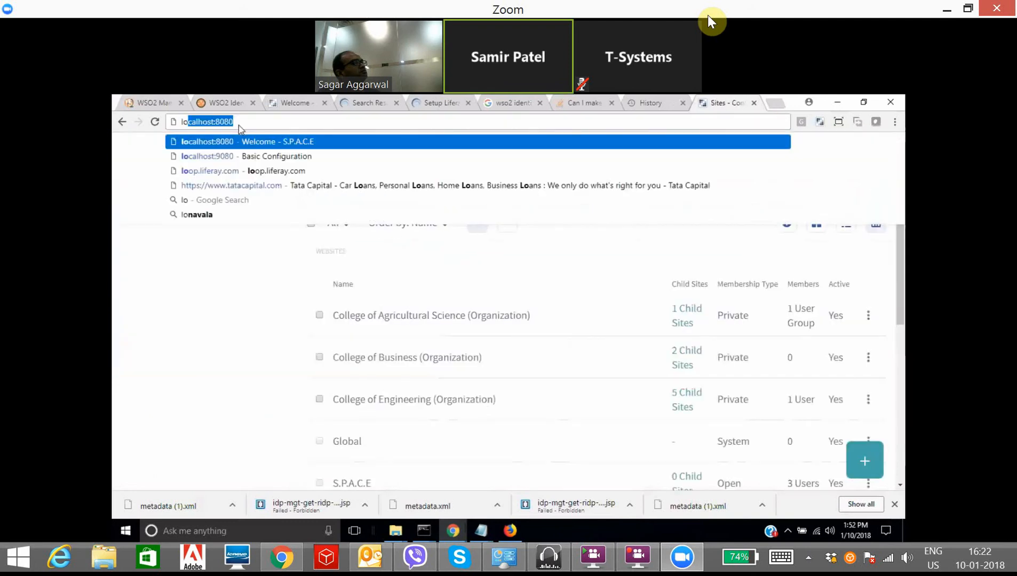
key(Return)
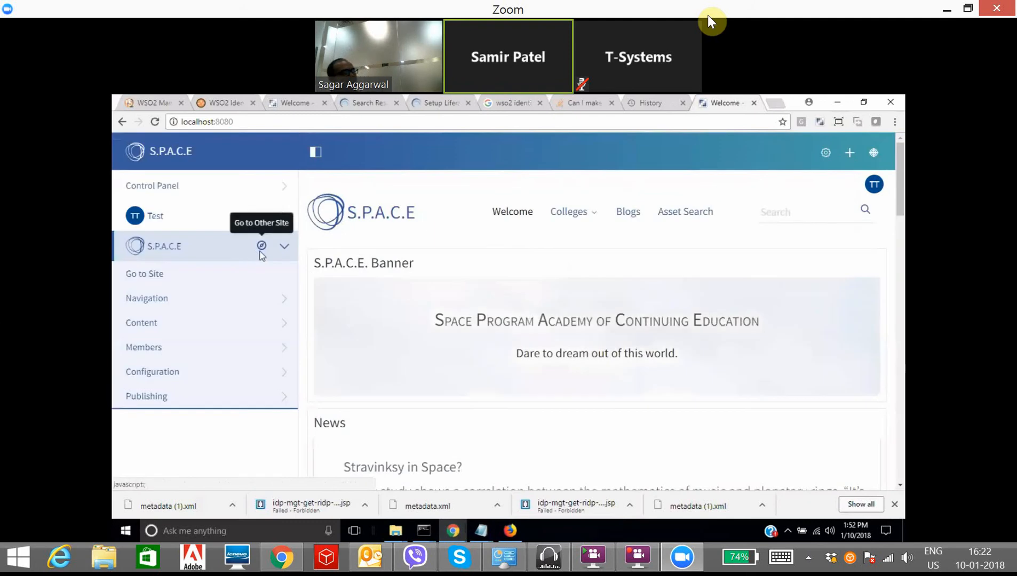
click(262, 246)
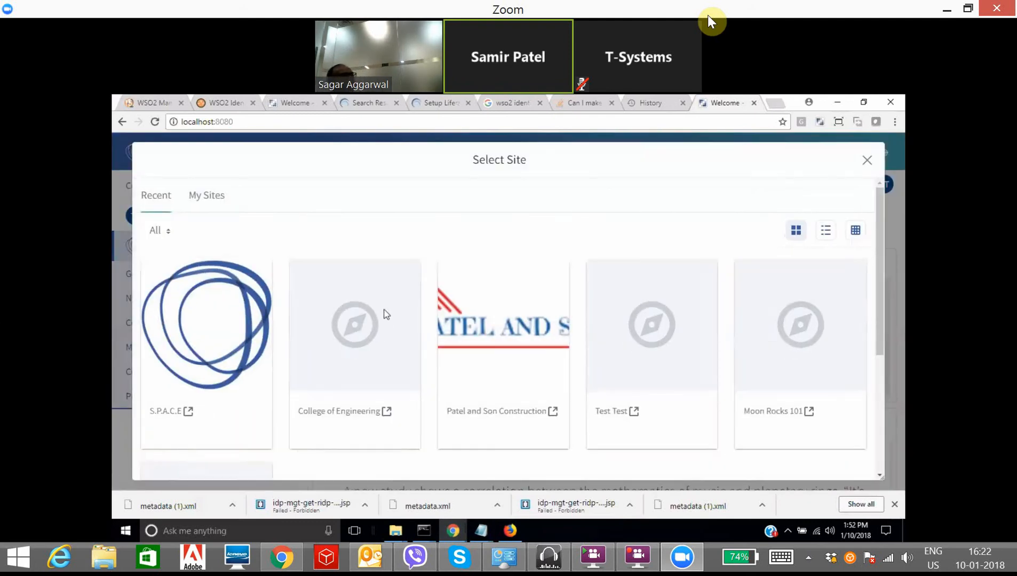
scroll(413, 334, down, 4)
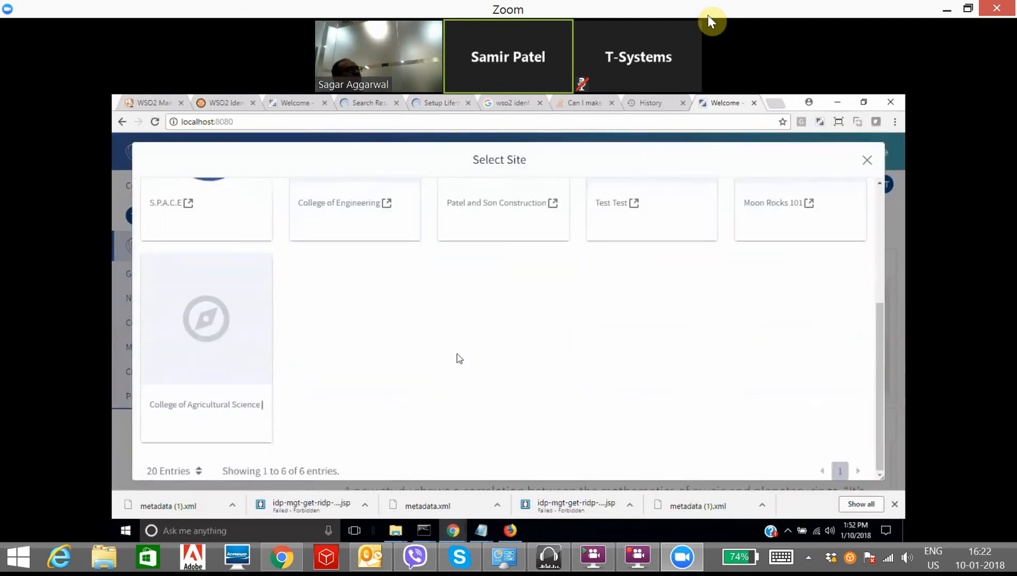
scroll(456, 354, up, 4)
click(868, 161)
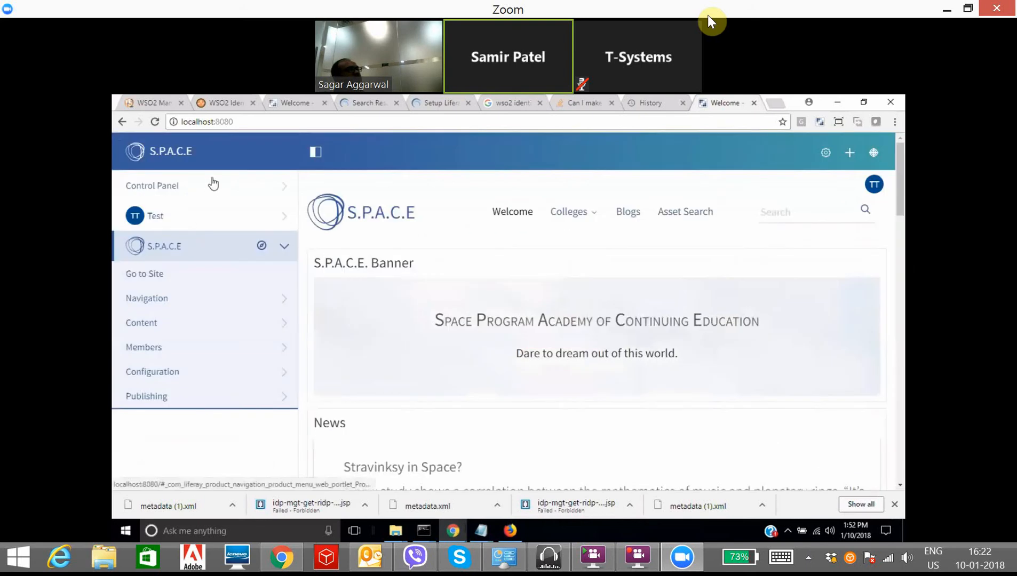
Step: Open Control Panel > Websites > Sites and scroll through all 10 sites
click(211, 184)
click(181, 243)
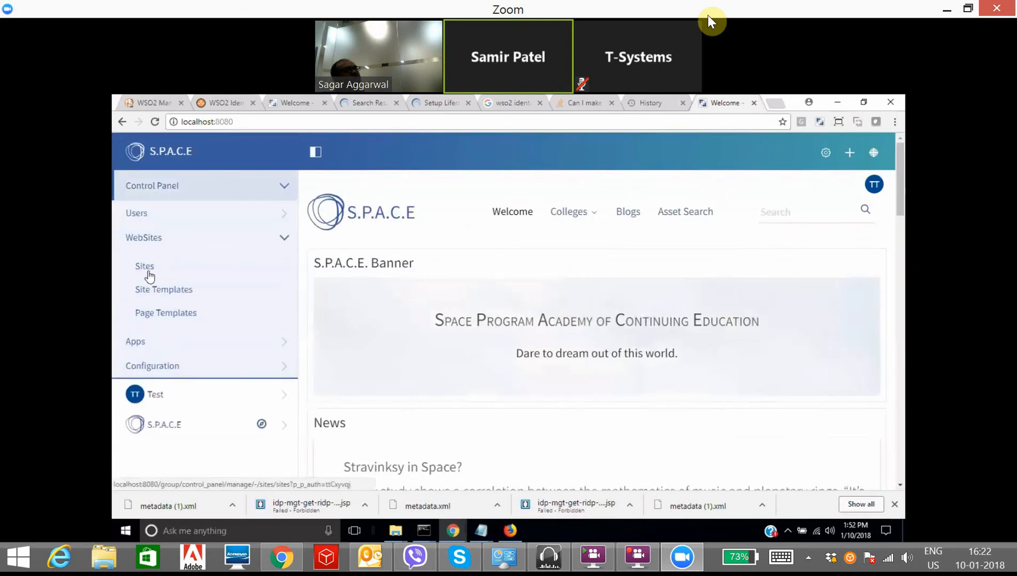
click(147, 268)
scroll(512, 362, down, 5)
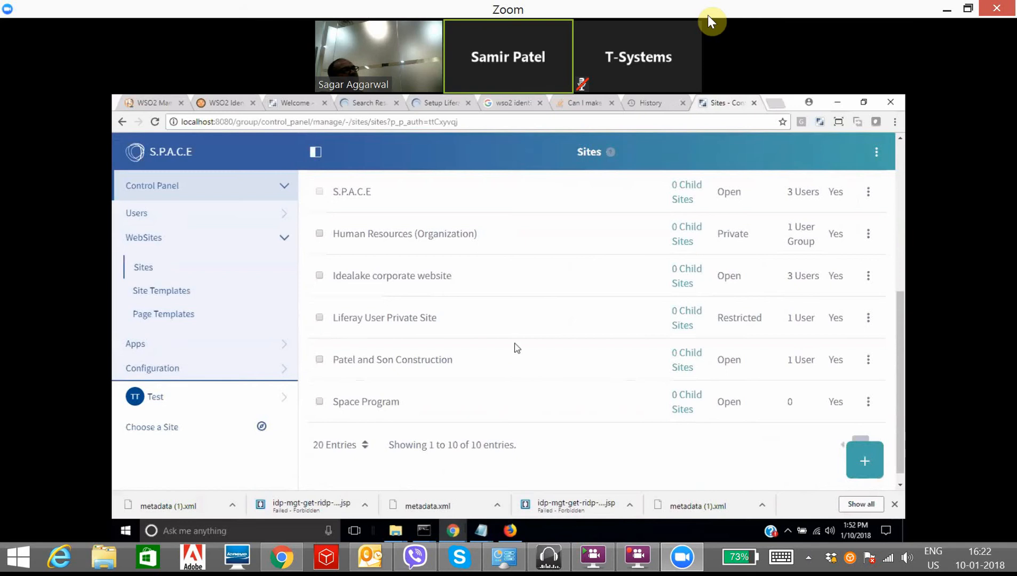
scroll(512, 356, down, 1)
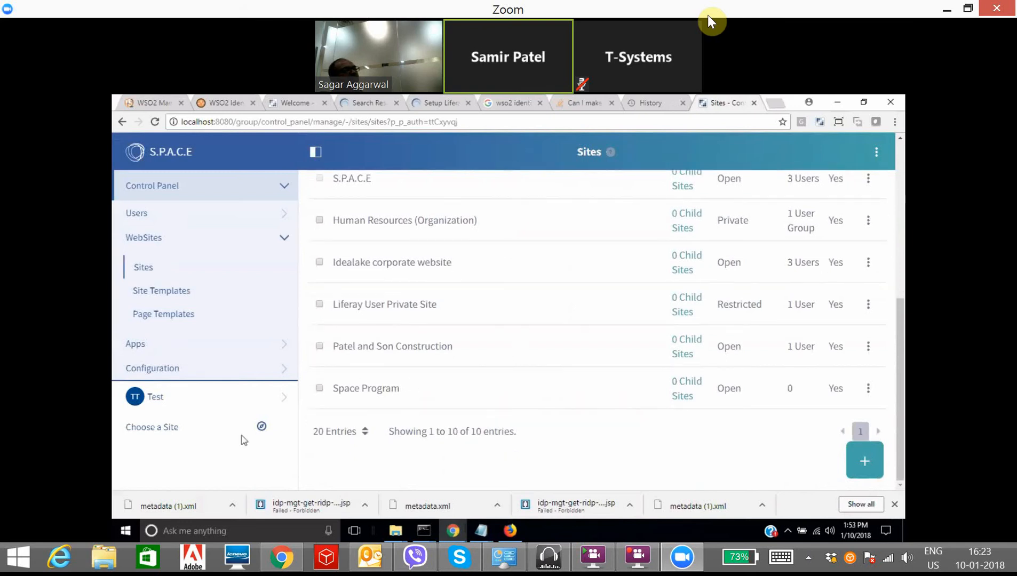
Step: Open the site selector and scroll through the site list to reach Moon Rocks 101
click(253, 430)
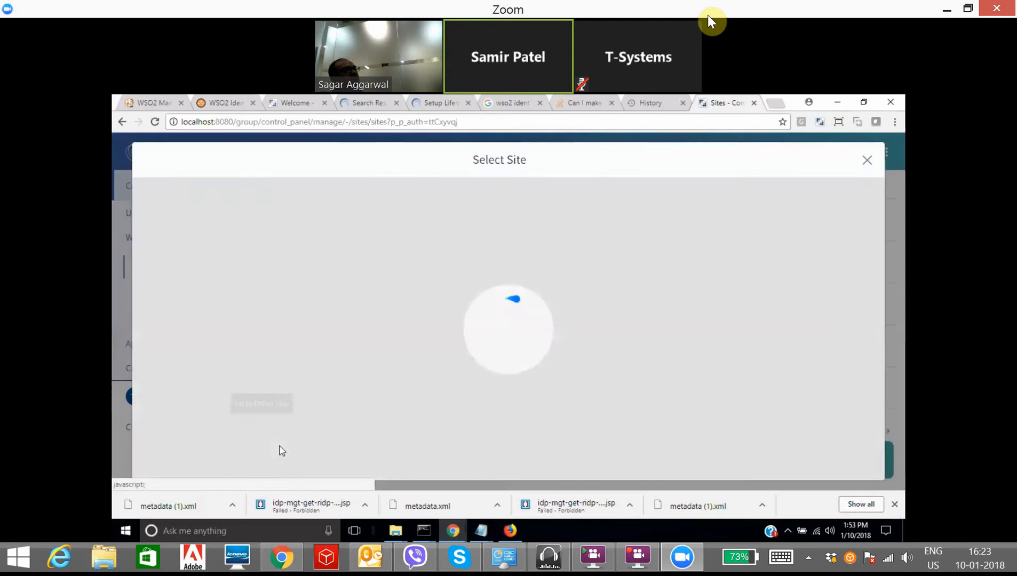
scroll(164, 391, down, 3)
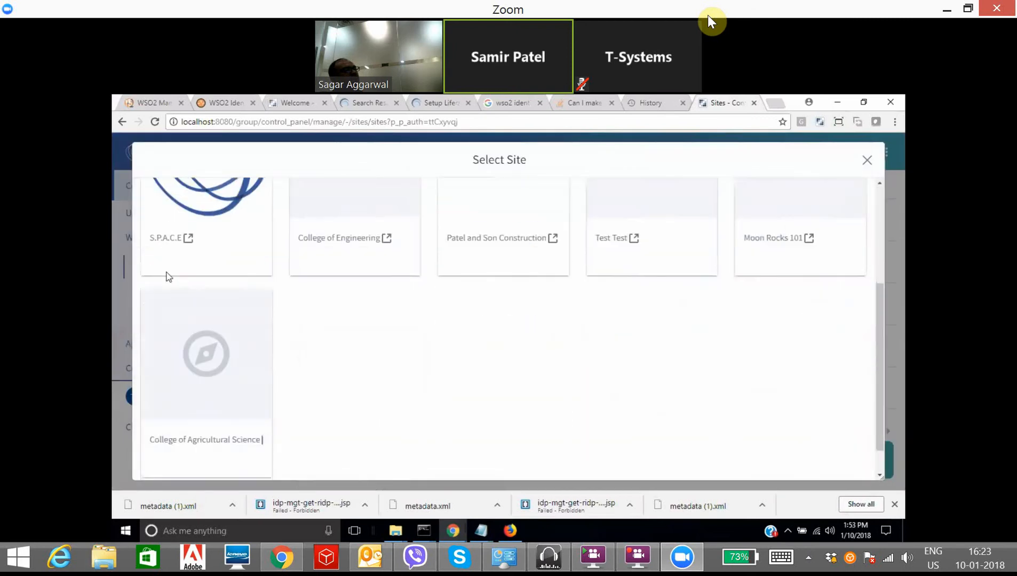
scroll(181, 368, up, 2)
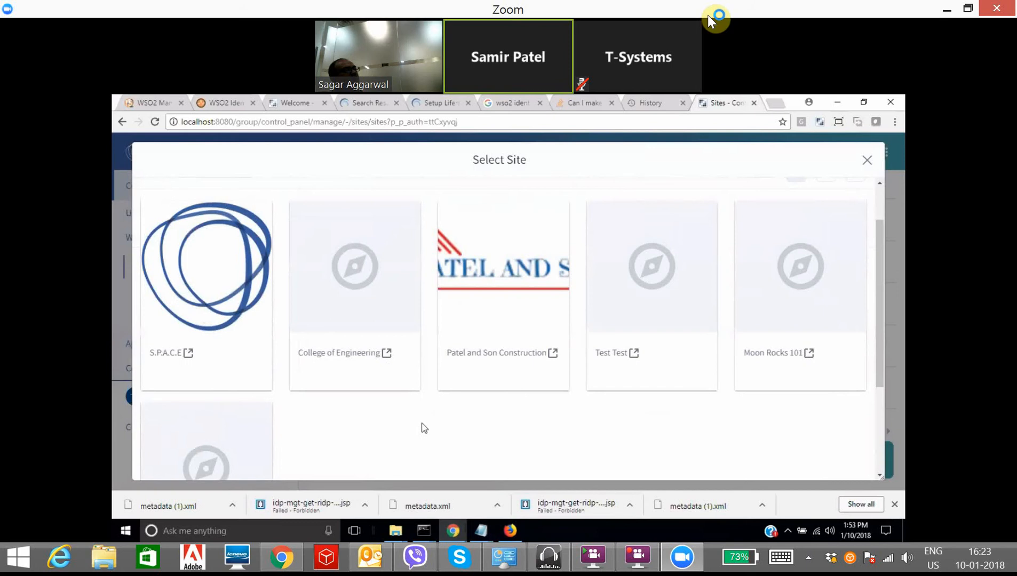
scroll(424, 428, down, 1)
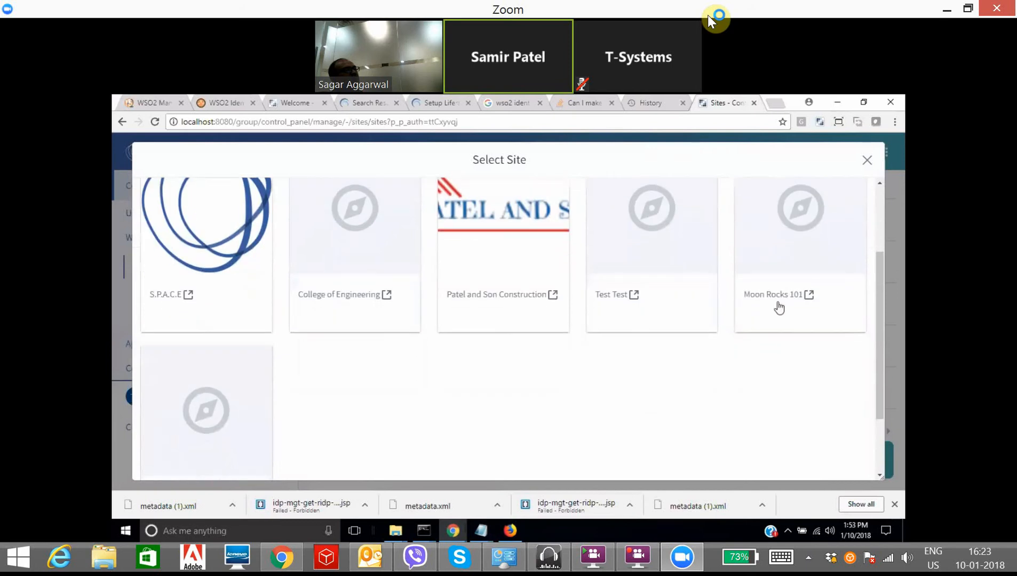
scroll(335, 406, down, 2)
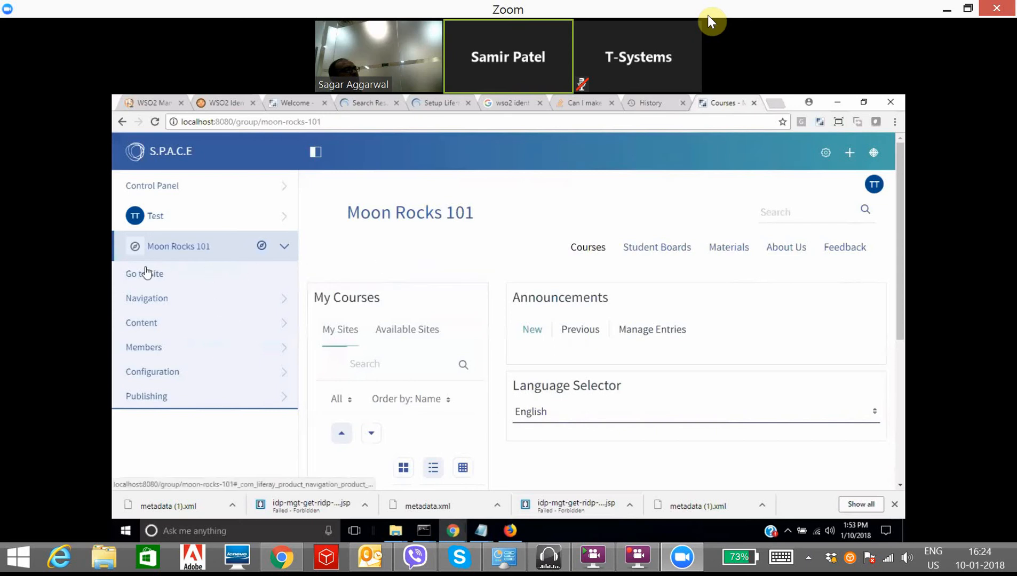
Step: Add a private page named 'News Feed' with a 1 Column layout to Moon Rocks 101
click(229, 305)
scroll(254, 352, down, 3)
scroll(268, 325, up, 3)
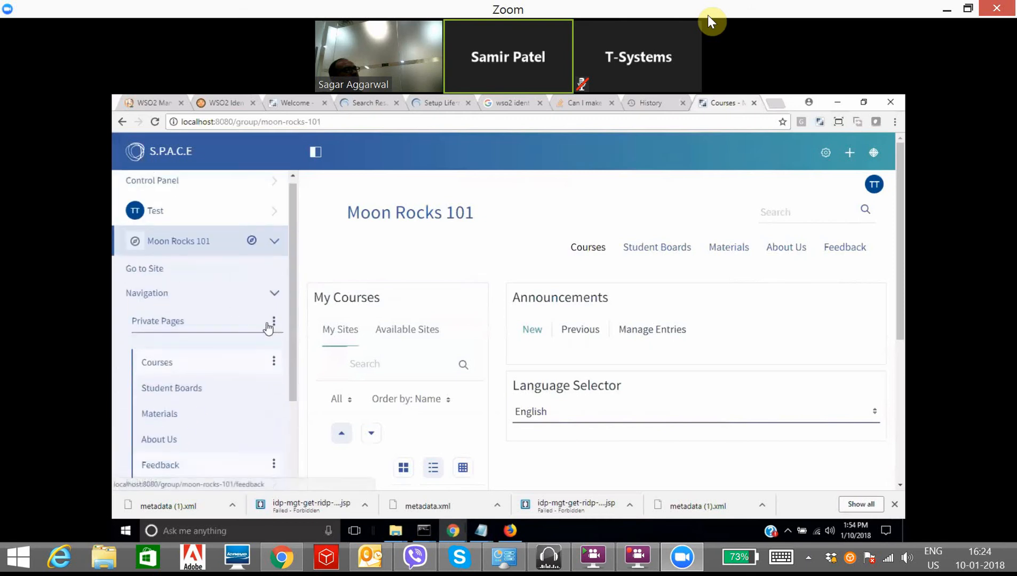
click(274, 326)
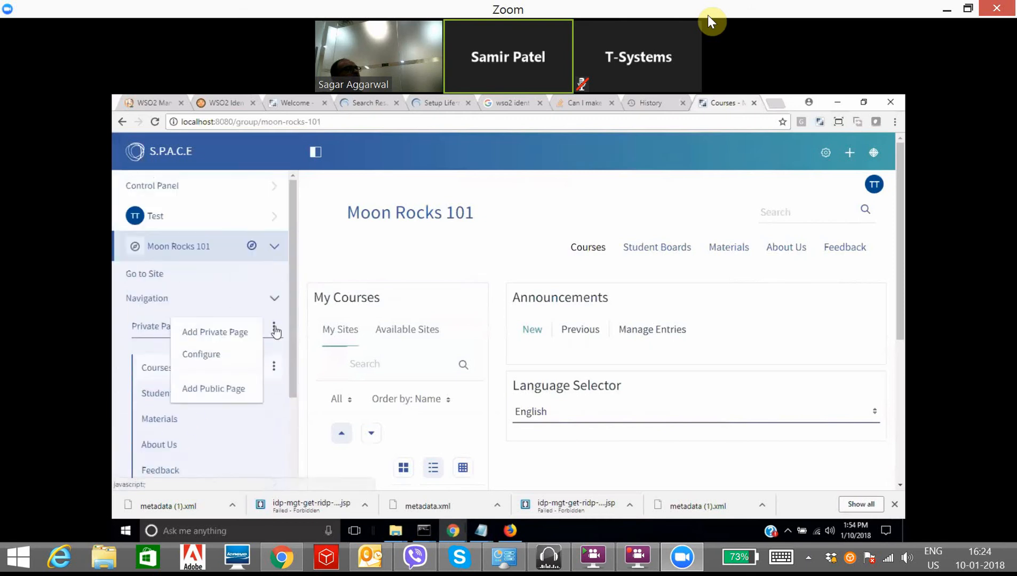
click(243, 332)
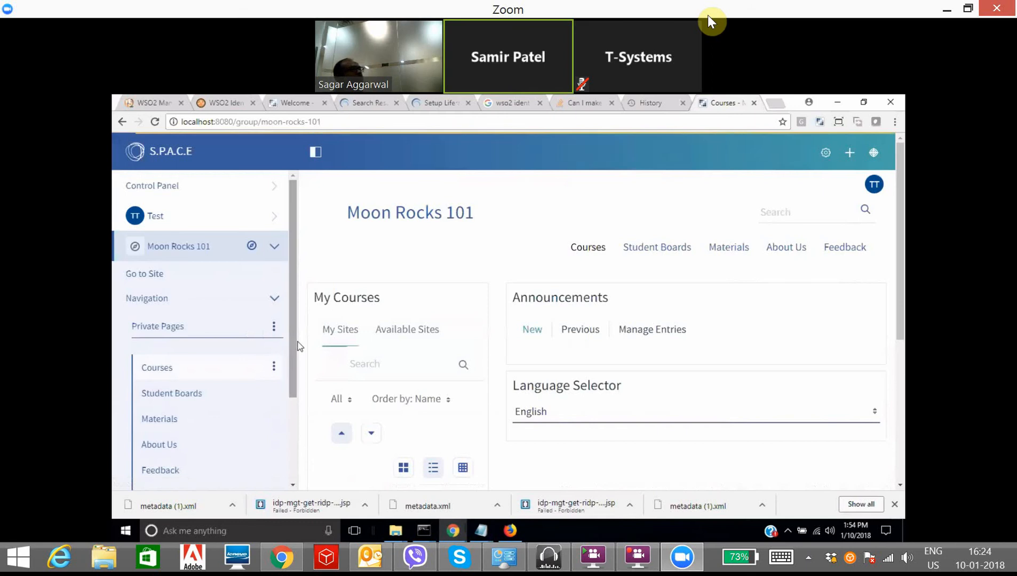
click(384, 222)
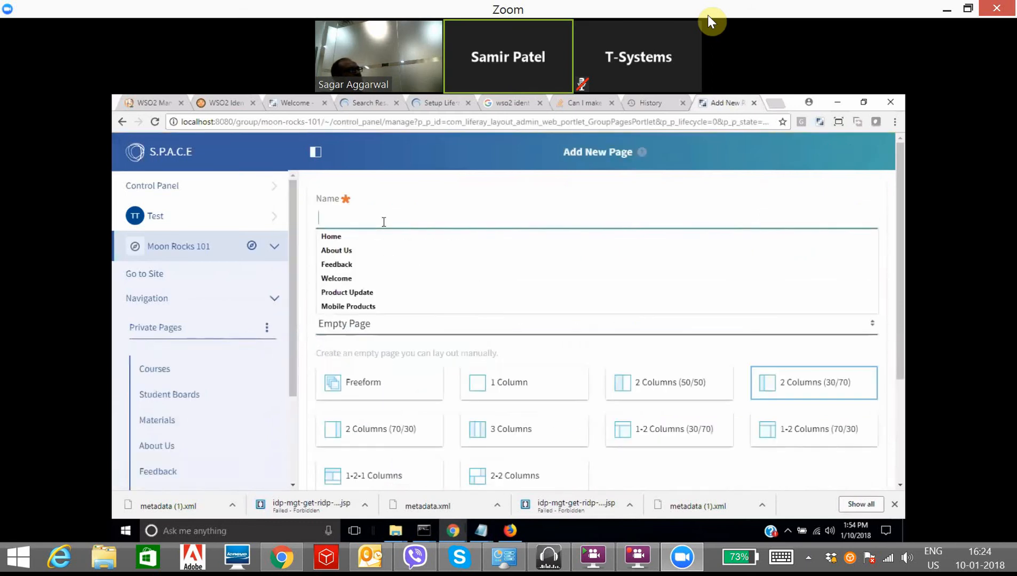
text(News)
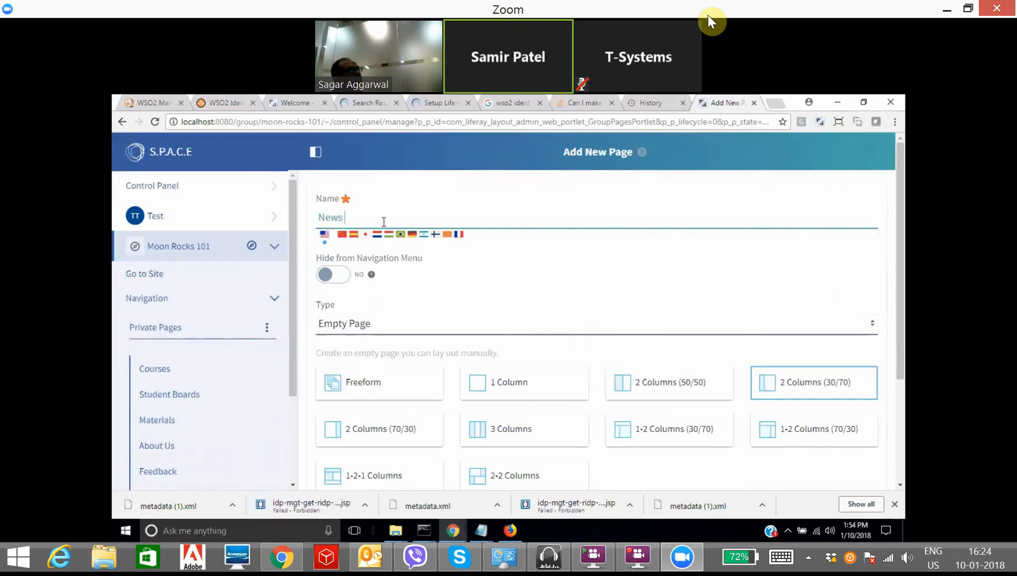
text( Feed)
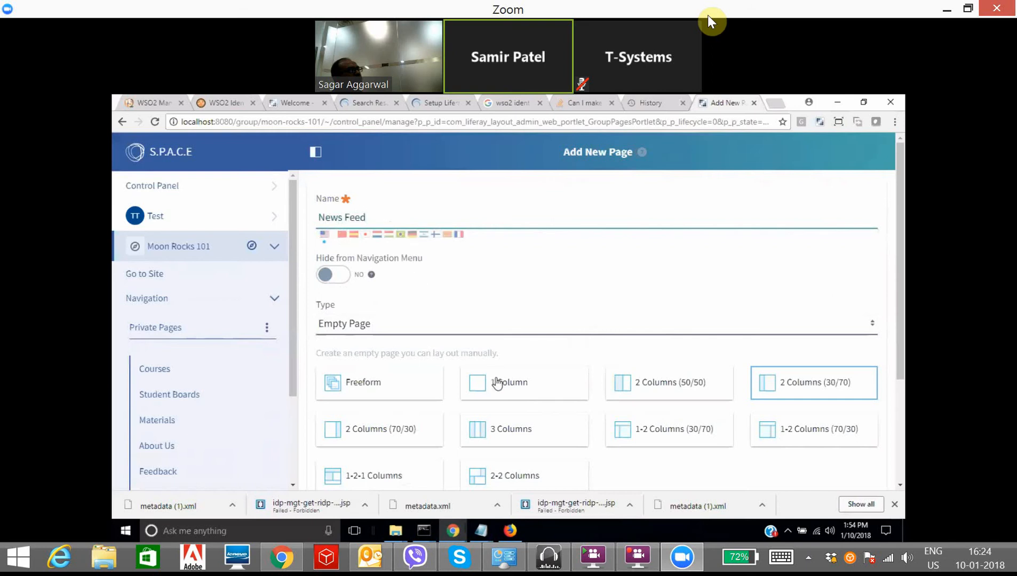
click(497, 383)
scroll(416, 427, down, 3)
click(374, 421)
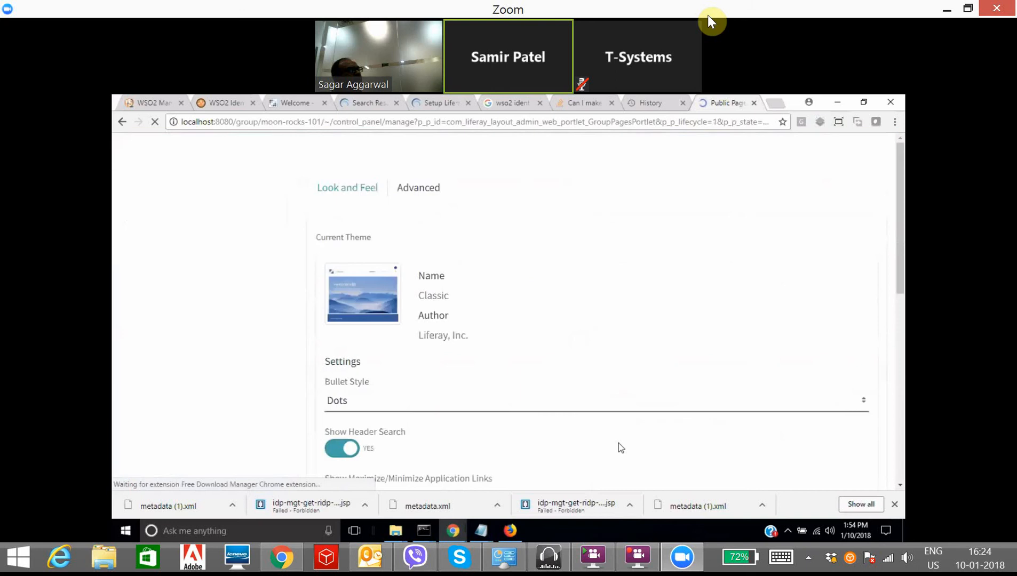
Step: Return to the S.P.A.C.E portal home at localhost:8080
click(276, 124)
text(localhost:8080)
key(Return)
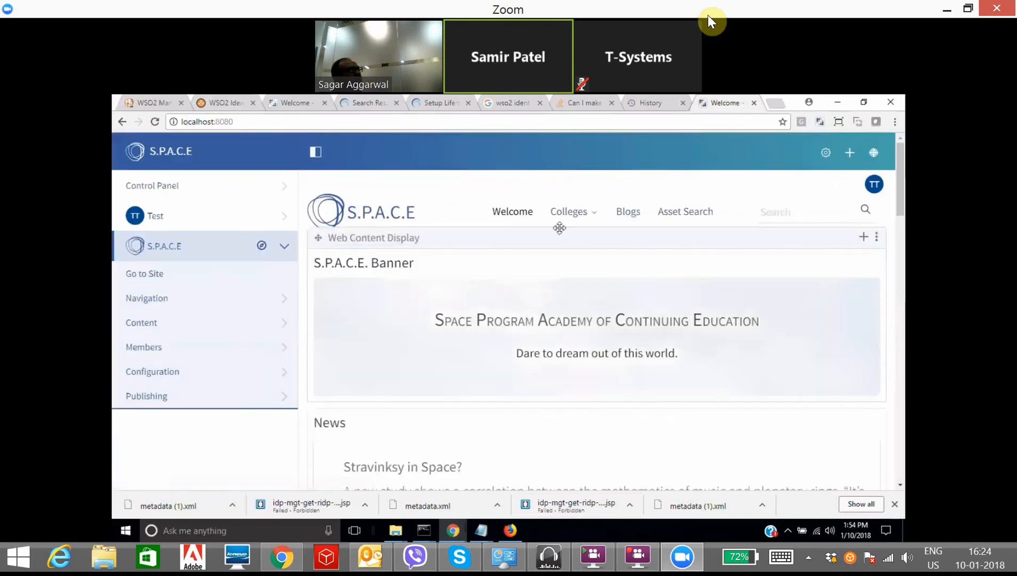
Step: Switch to the Moon Rocks 101 site from the site selector
click(261, 246)
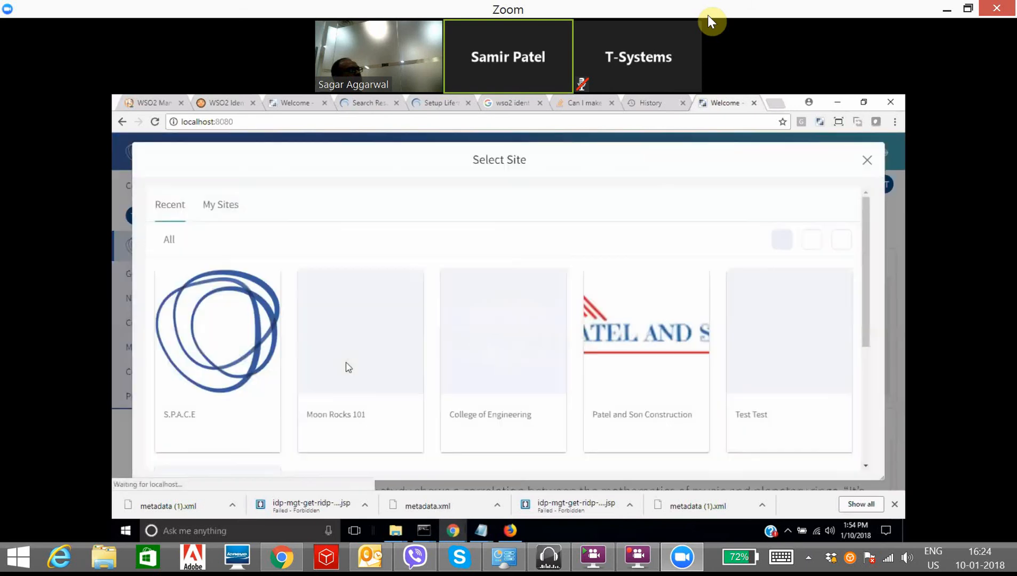
scroll(435, 345, down, 3)
click(336, 237)
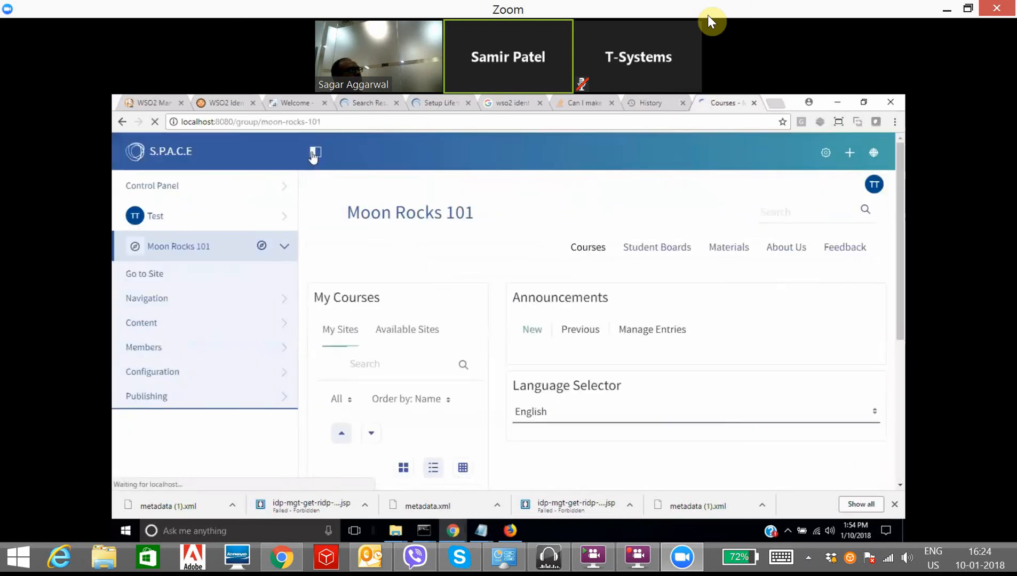
Step: Open the Feedback page and look over its Sample Form
click(314, 153)
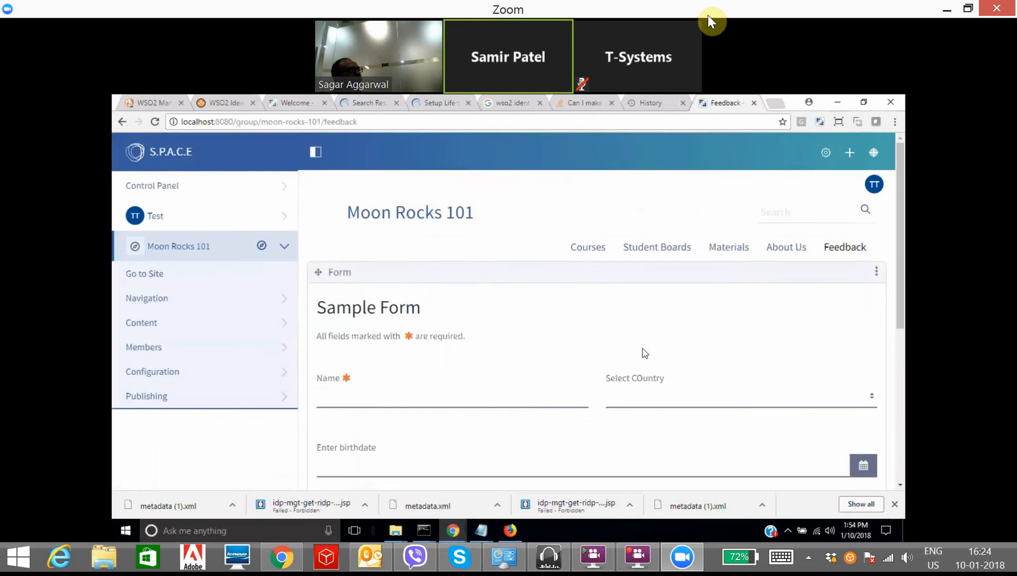
scroll(644, 357, down, 7)
scroll(654, 400, up, 7)
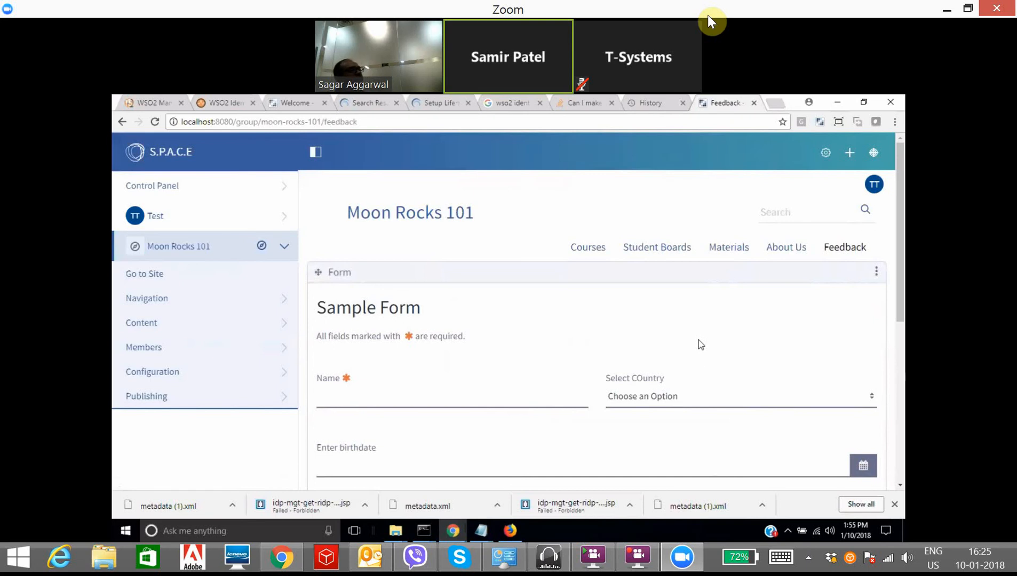
scroll(713, 368, down, 3)
scroll(608, 420, up, 3)
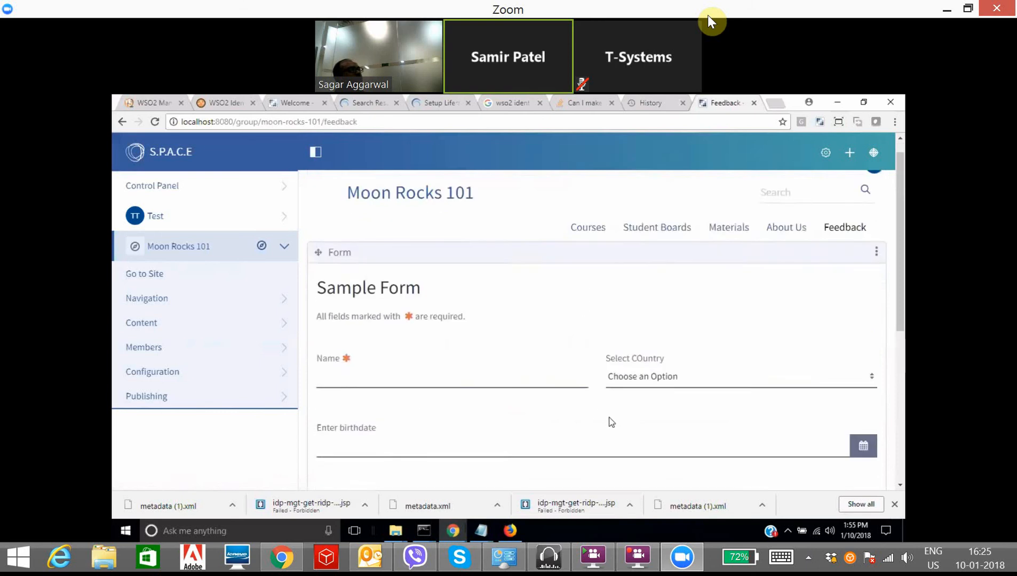
Step: Begin a new Moon Rocks 101 private page named 'Form' and view the page type options
click(226, 306)
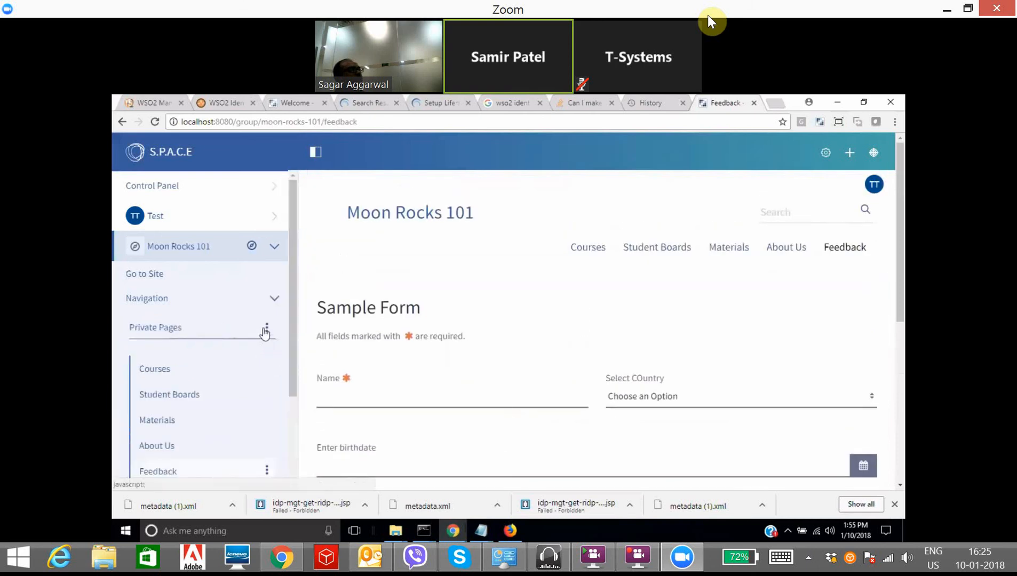
click(267, 327)
click(238, 336)
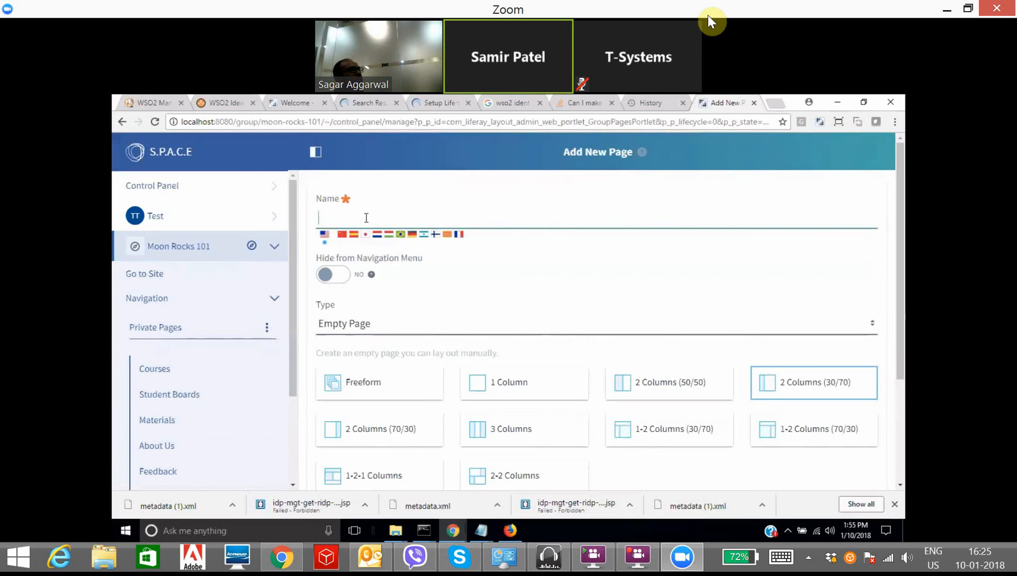
text(asda)
key(BackSpace)
key(BackSpace)
key(BackSpace)
key(BackSpace)
text(Form)
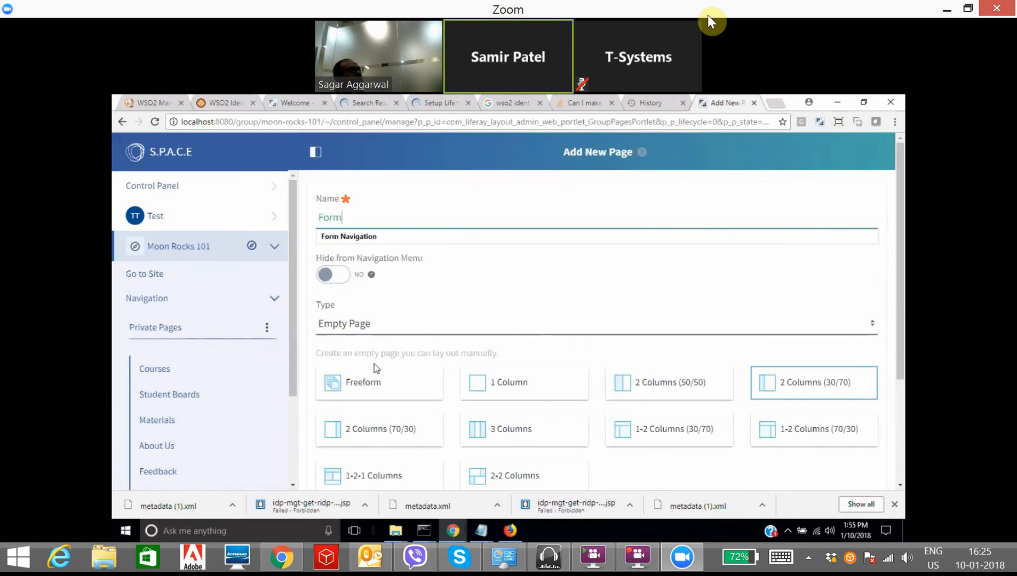
click(380, 331)
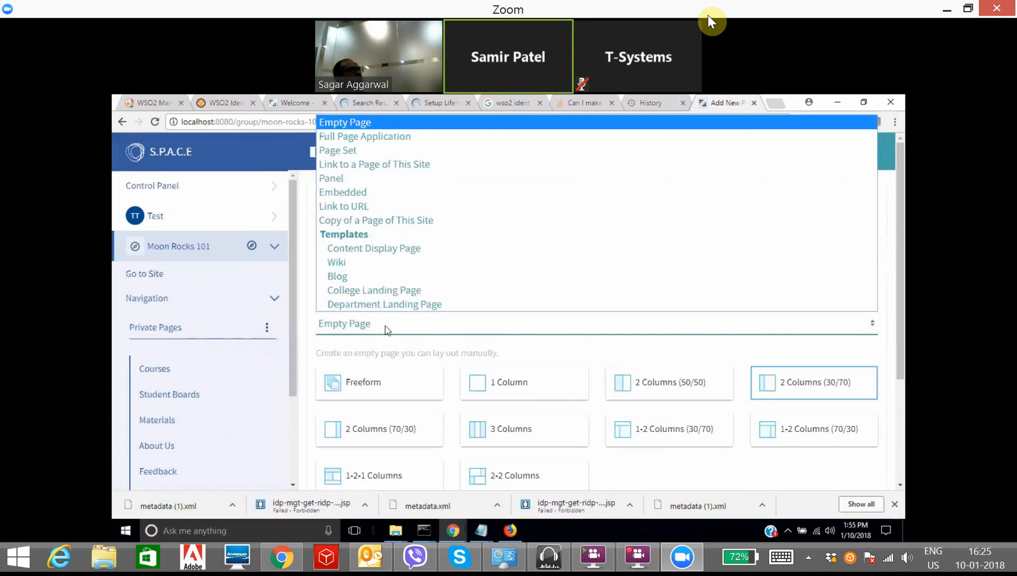